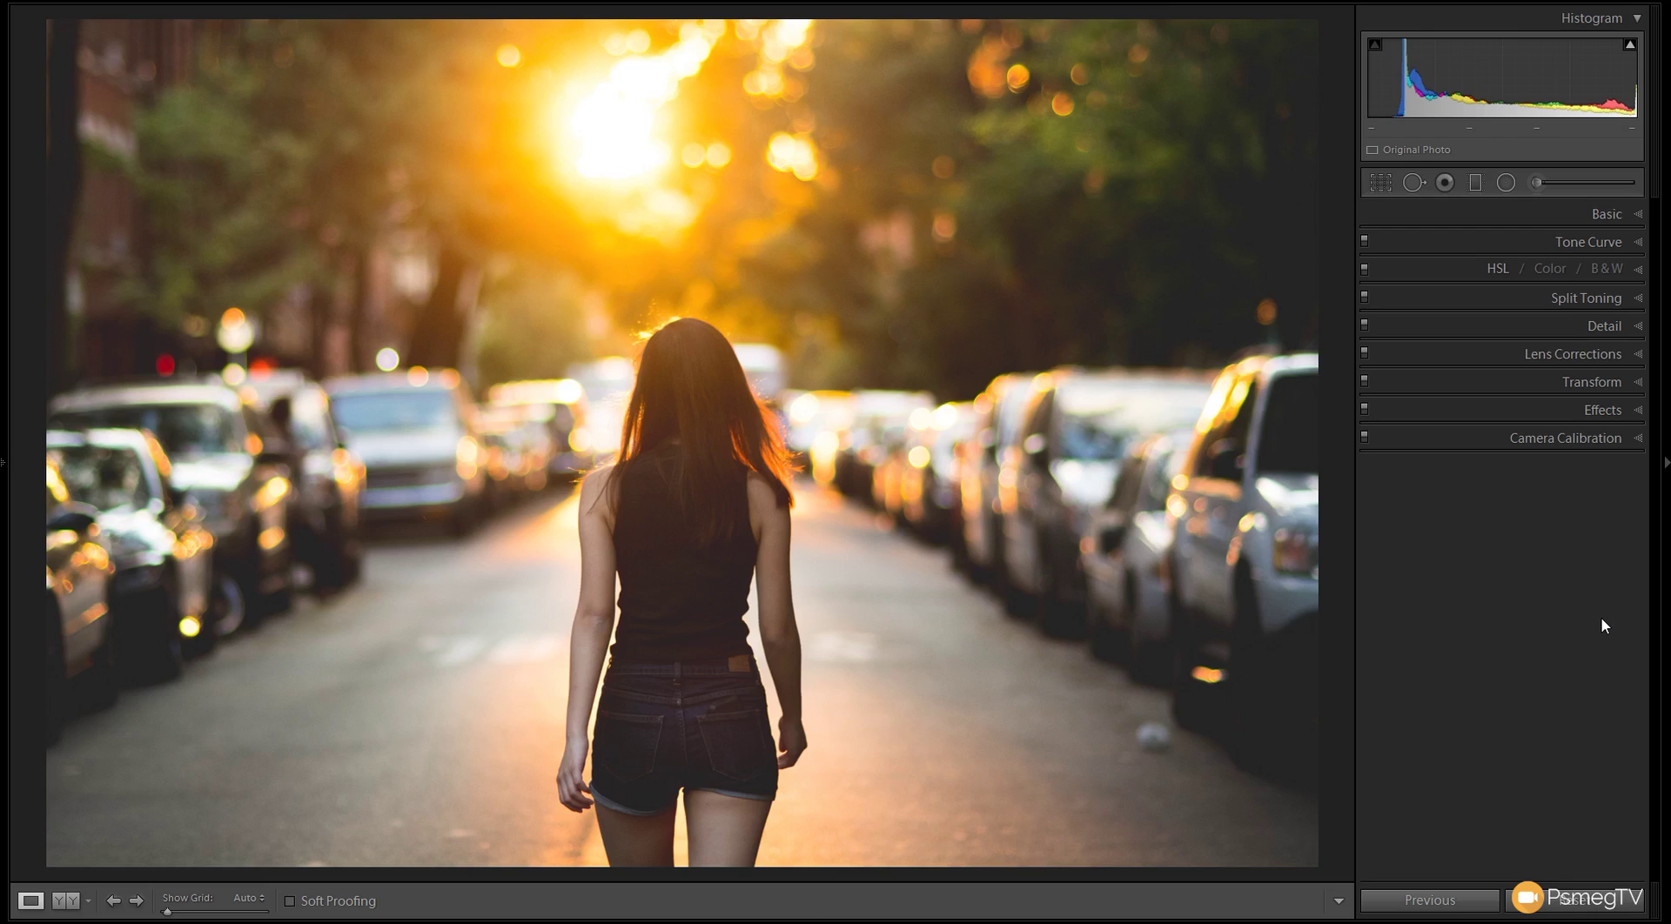
# Step: Set the photo's white balance to Temp +12 and Tint −42
pyautogui.click(1626, 215)
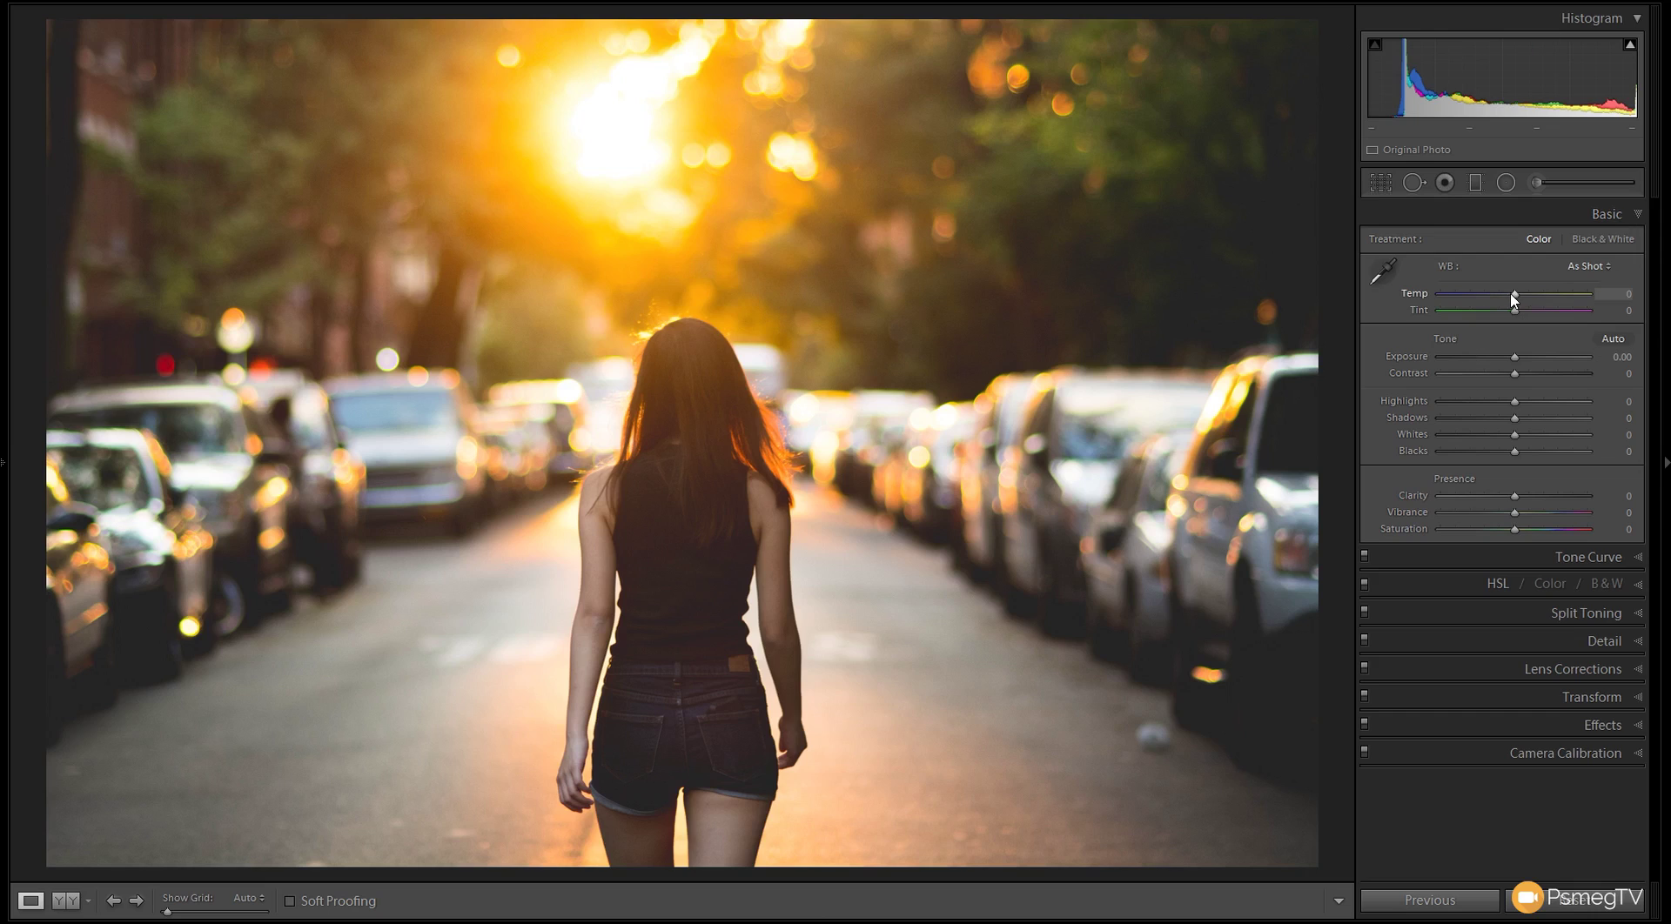
pyautogui.moveTo(1516, 294); pyautogui.dragTo(1525, 295)
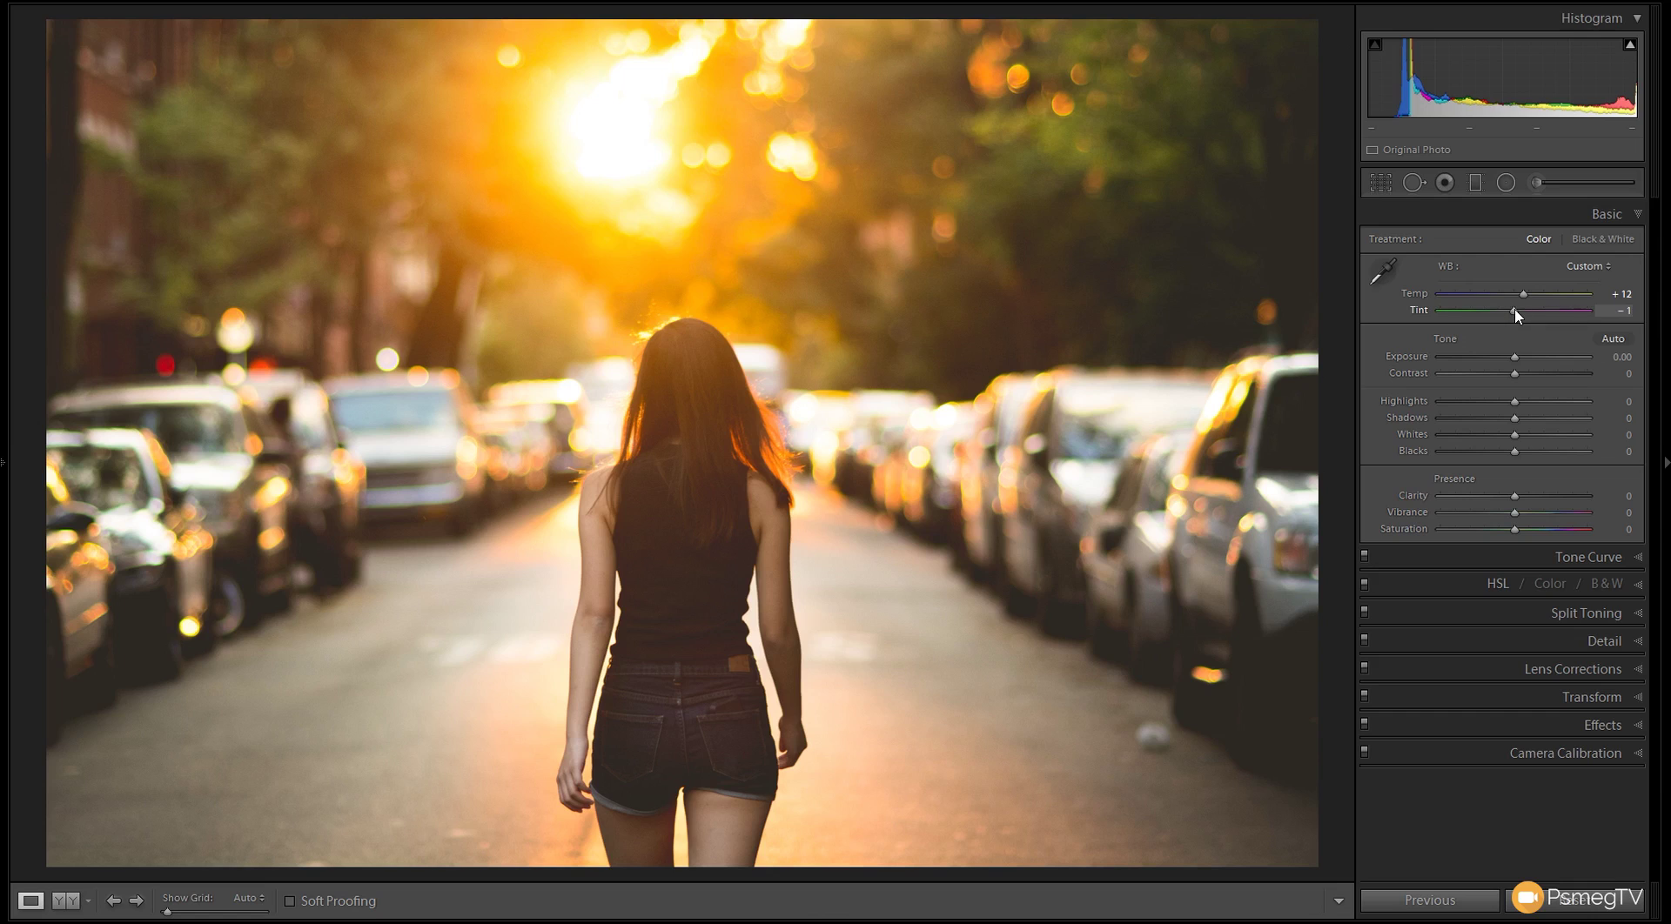
pyautogui.moveTo(1514, 310); pyautogui.dragTo(1486, 317)
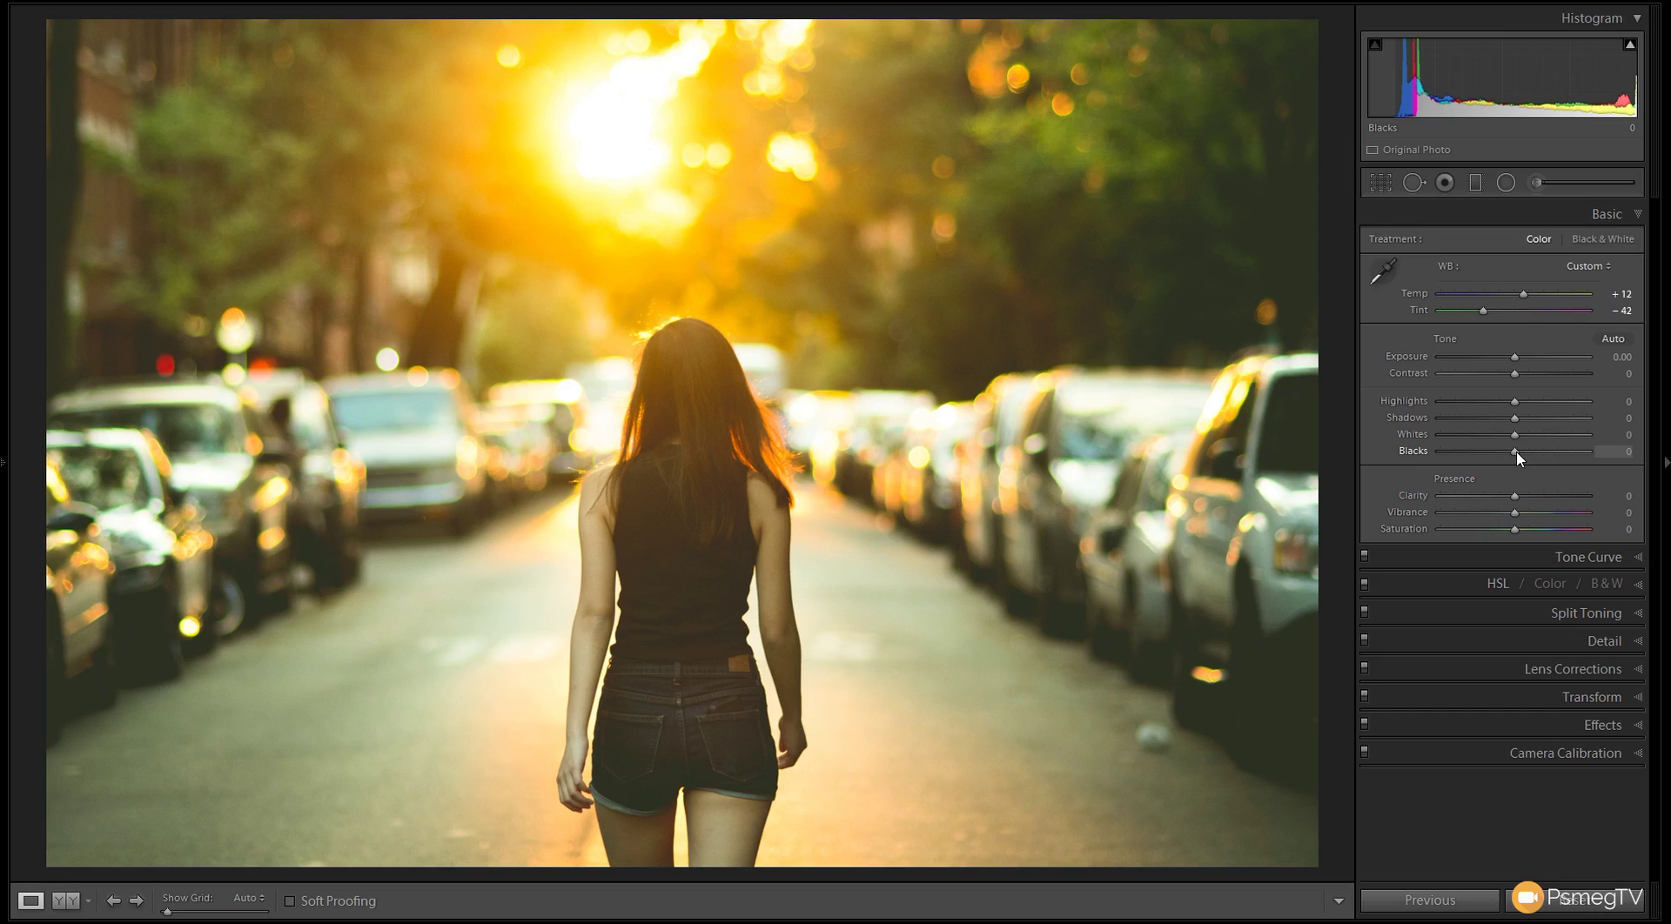
# Step: Set Blacks to −68, Clarity to −31, Vibrance to −80 and Saturation to +40 in the basic adjustments
pyautogui.moveTo(1516, 451); pyautogui.dragTo(1470, 463)
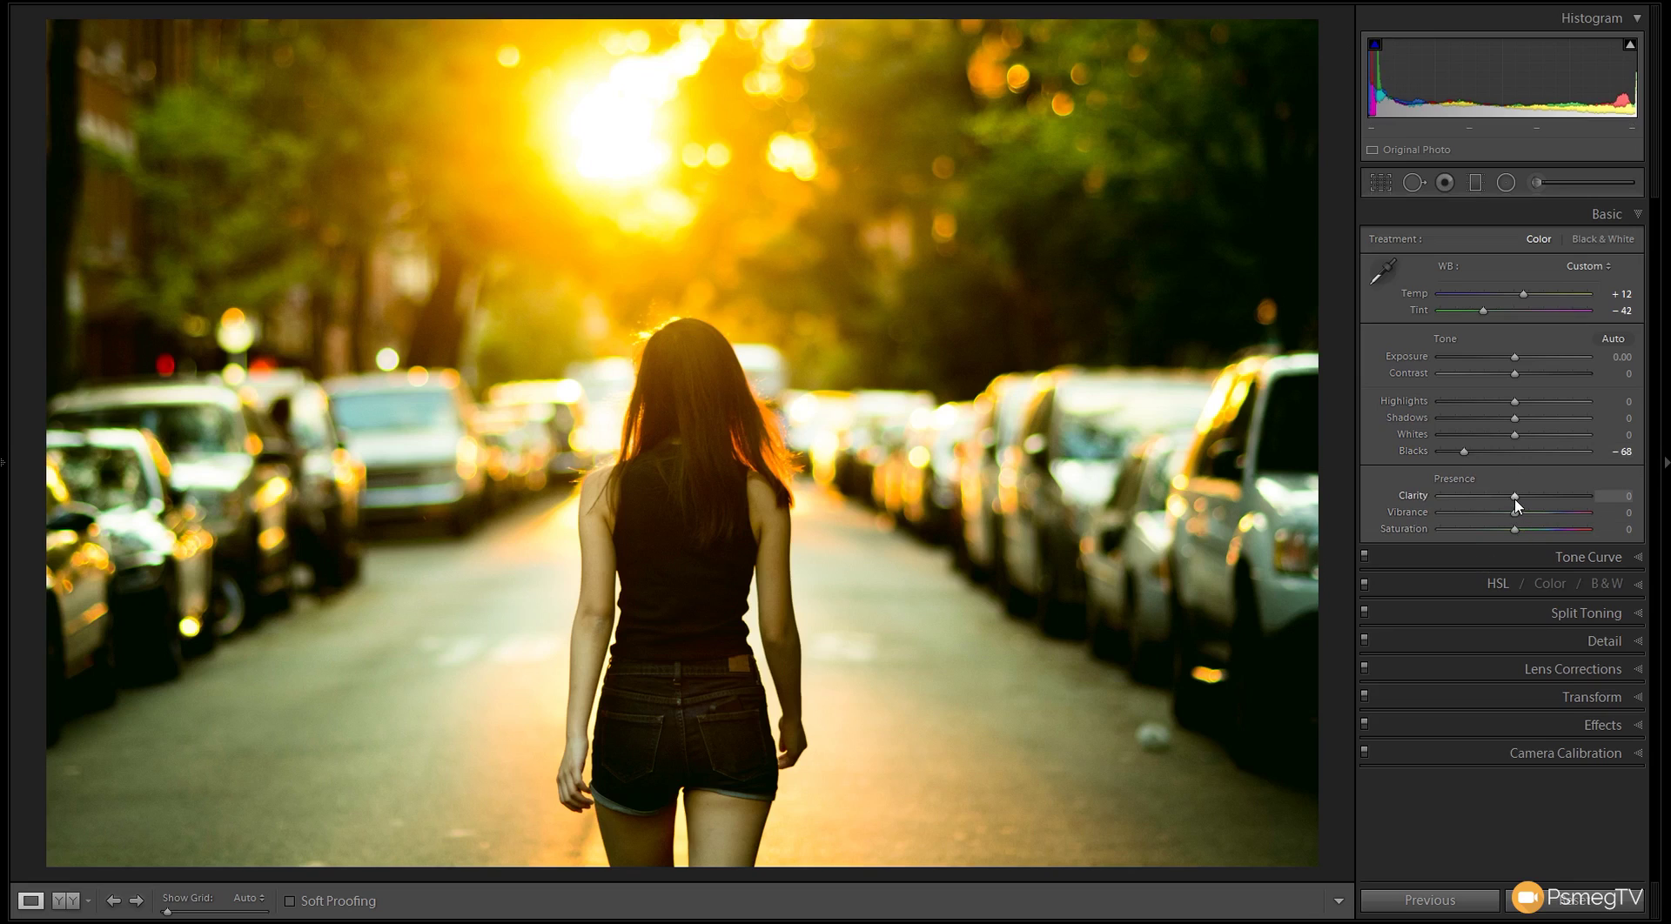
pyautogui.moveTo(1515, 503); pyautogui.dragTo(1493, 507)
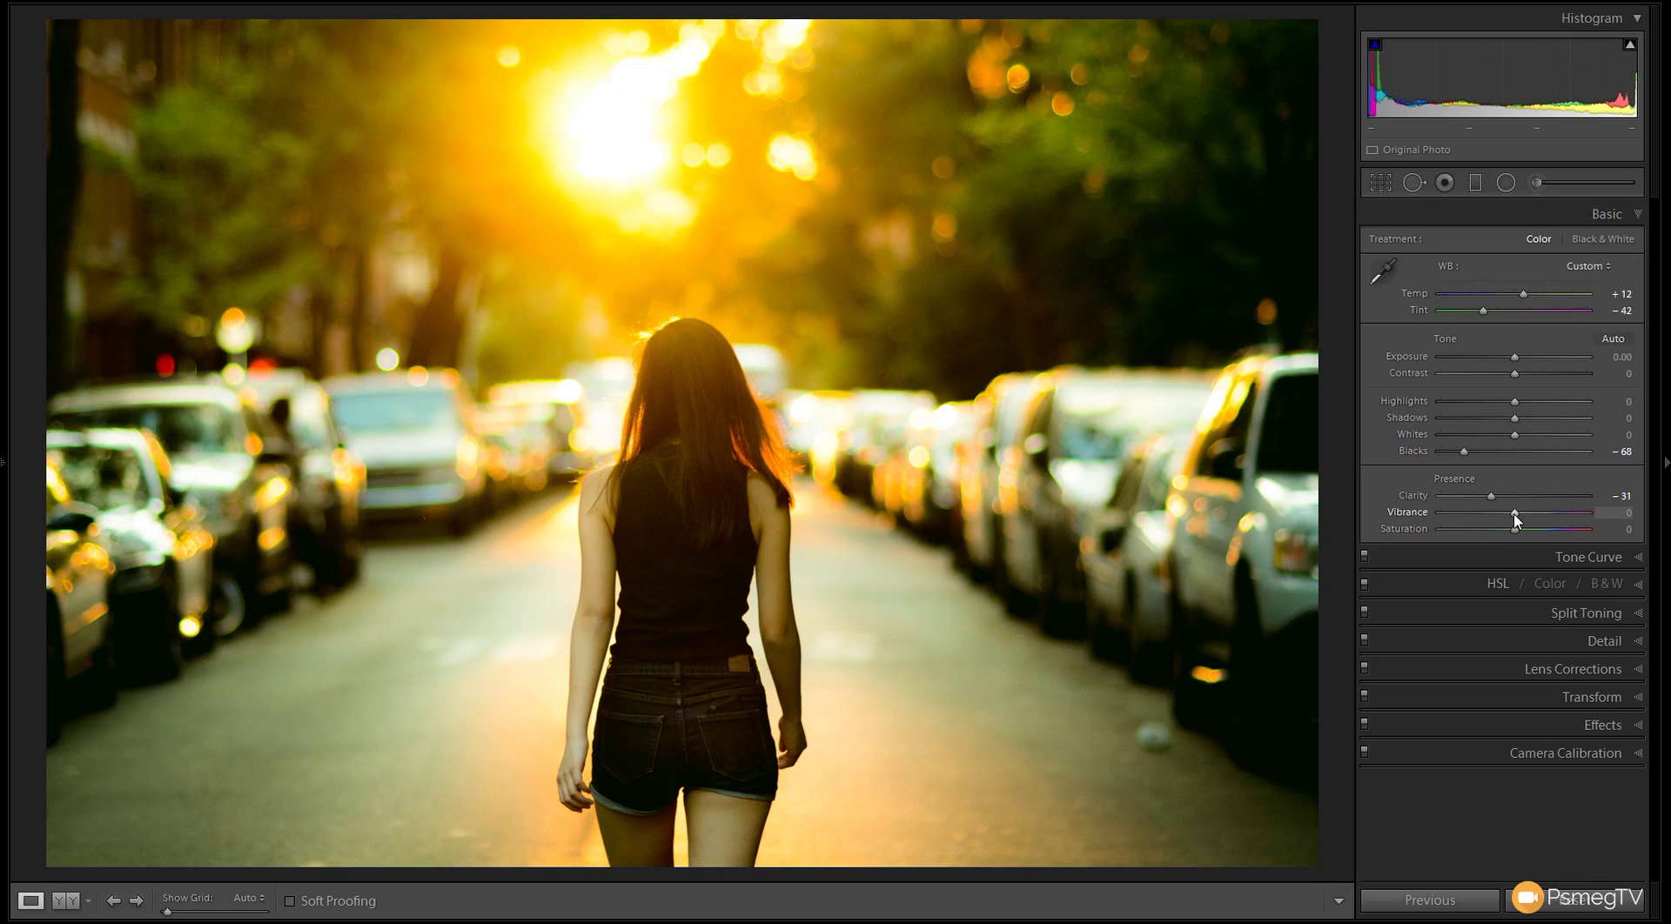
pyautogui.moveTo(1515, 515); pyautogui.dragTo(1455, 530)
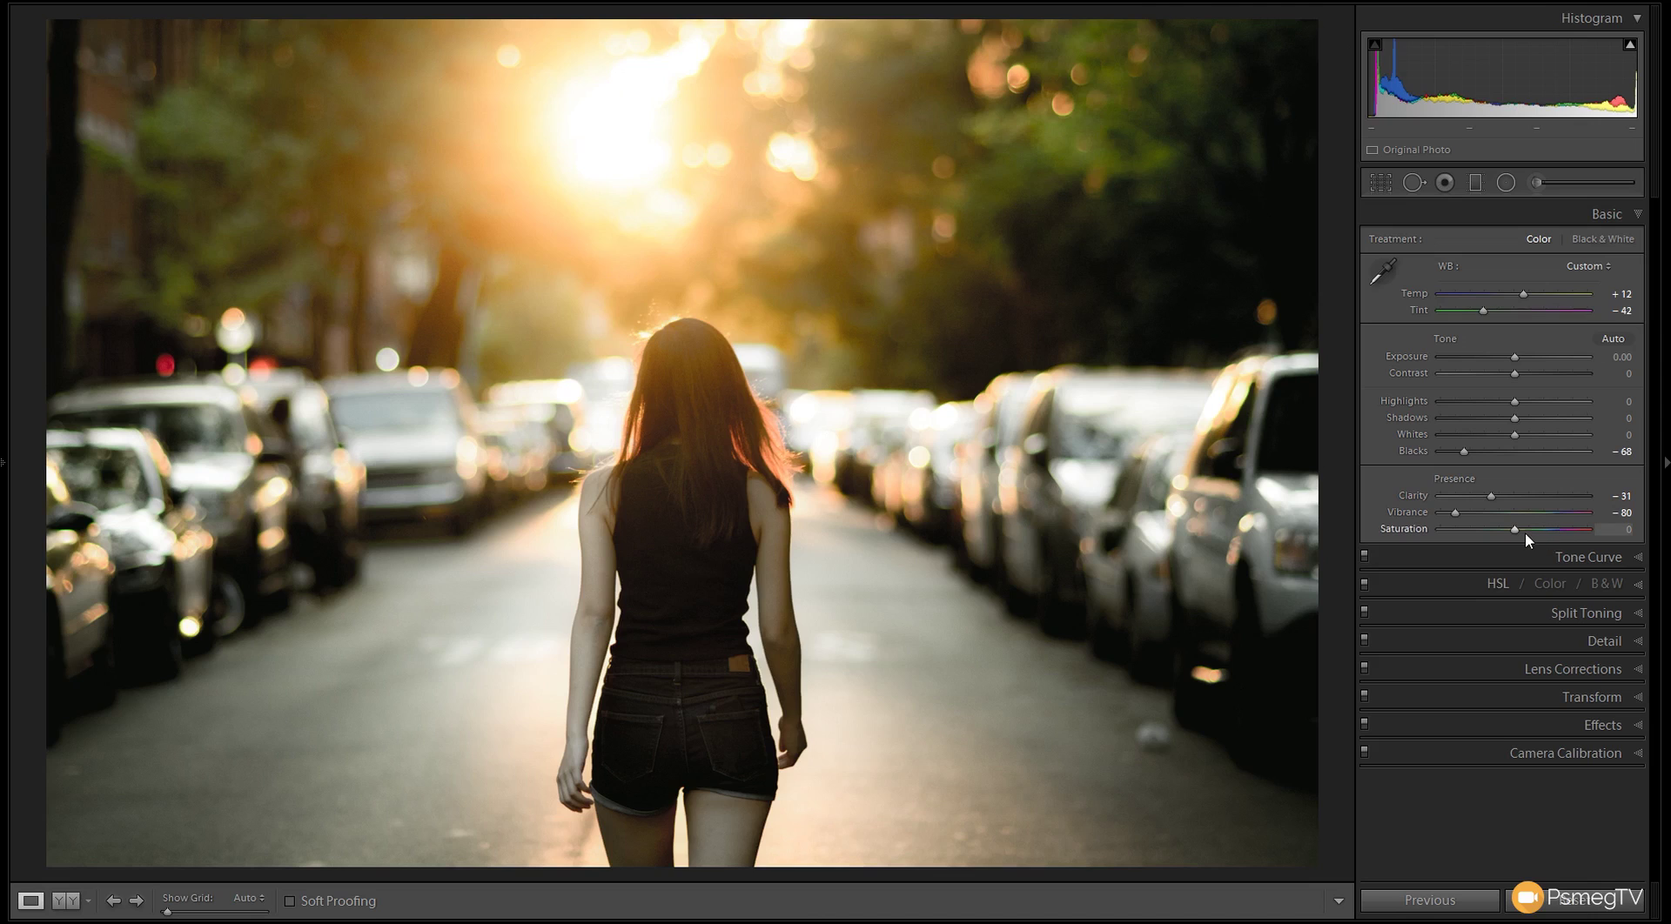
pyautogui.moveTo(1517, 529); pyautogui.dragTo(1530, 529)
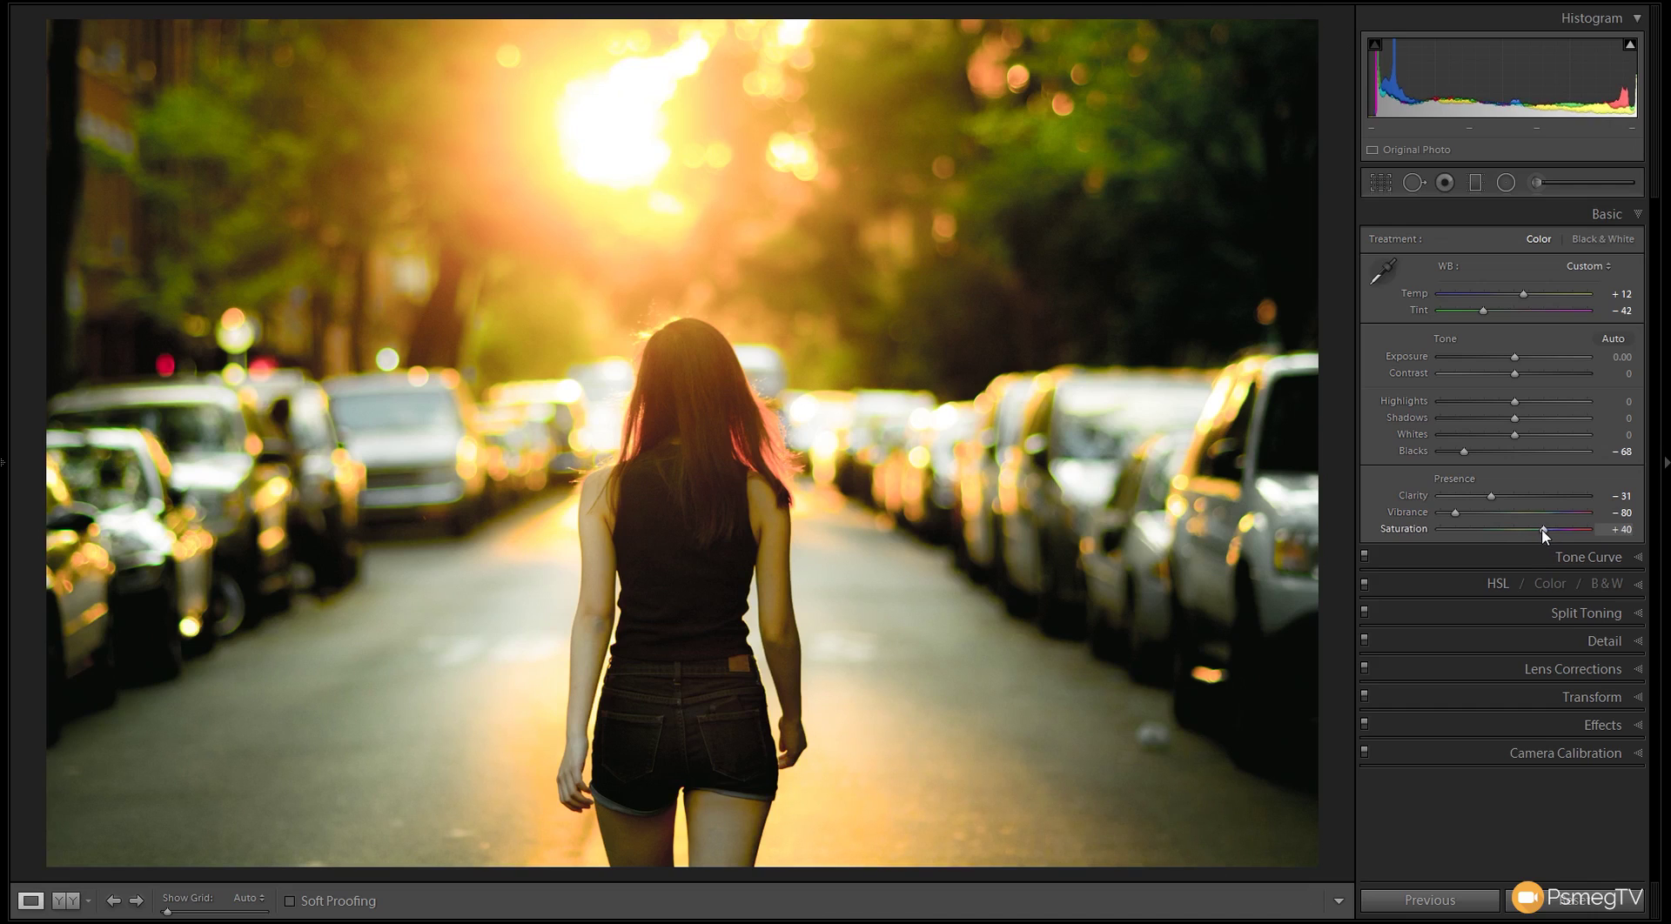
# Step: Raise the black point and slightly lower the white point of the RGB point curve, and compare the photo without the curve
pyautogui.click(1639, 560)
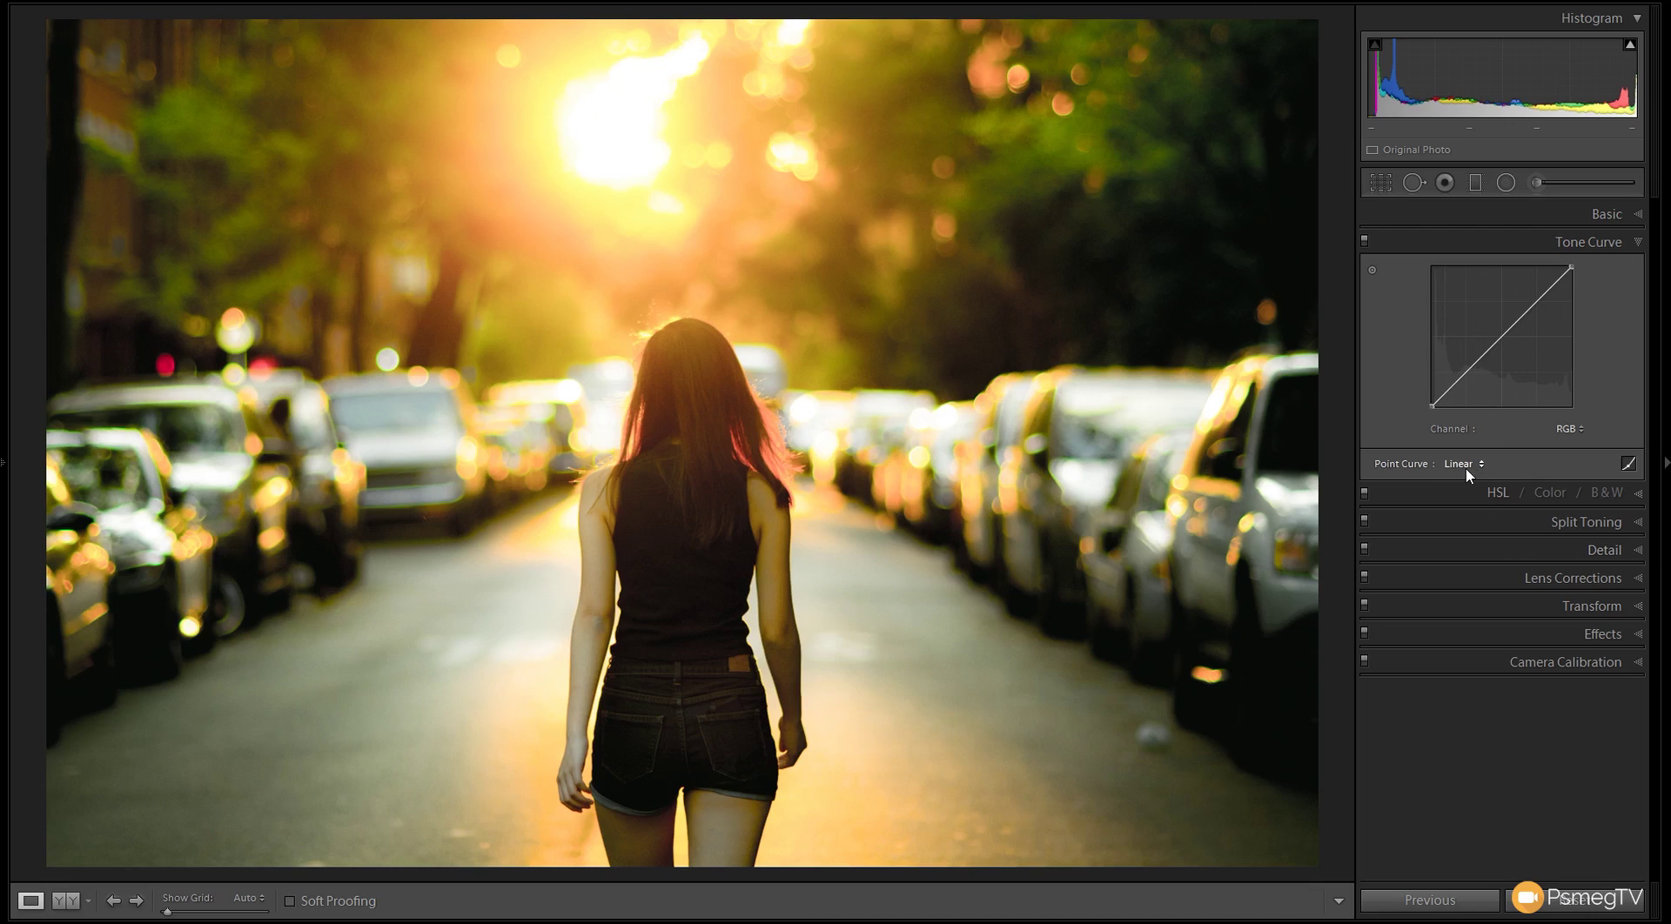
pyautogui.click(1629, 465)
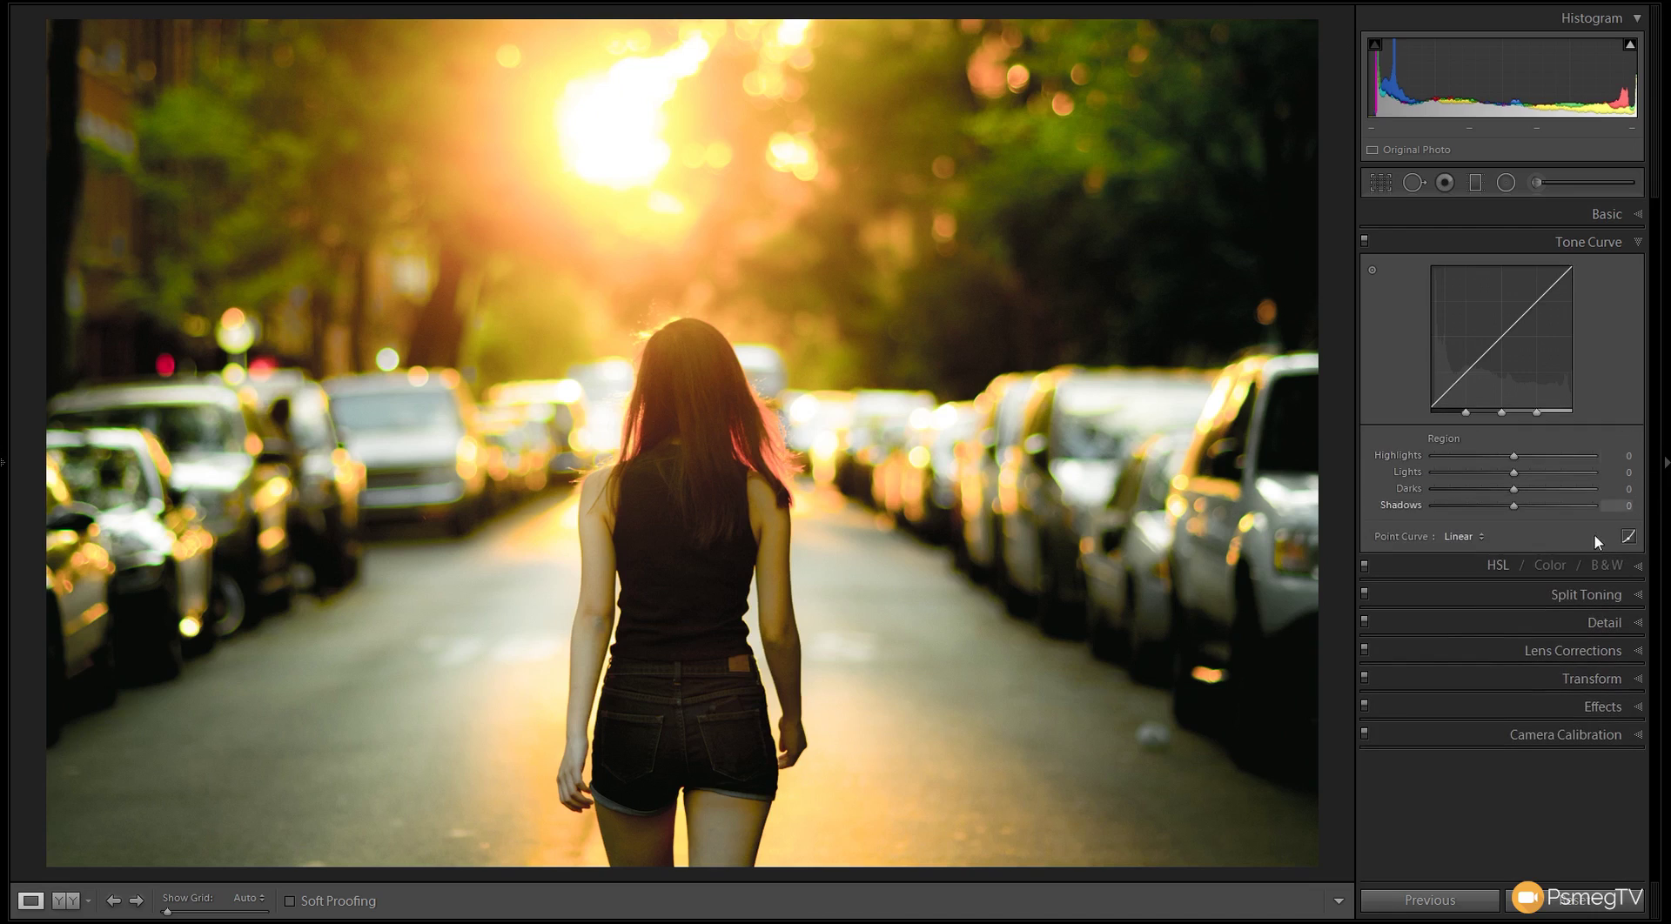
pyautogui.click(1630, 537)
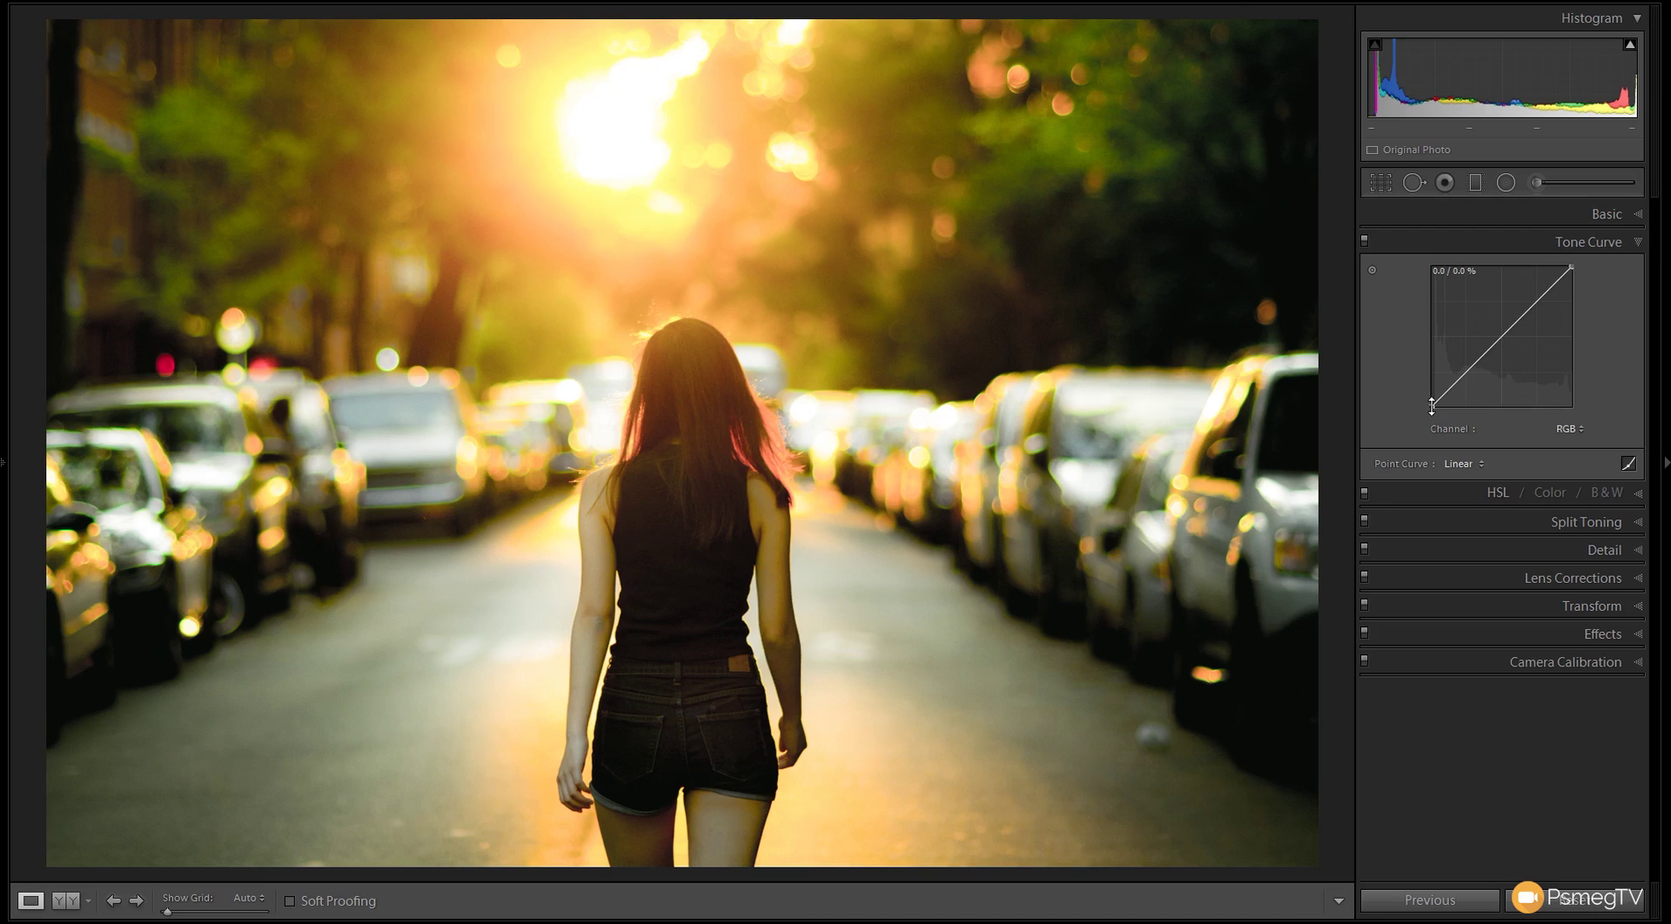
pyautogui.moveTo(1431, 406); pyautogui.dragTo(1432, 389)
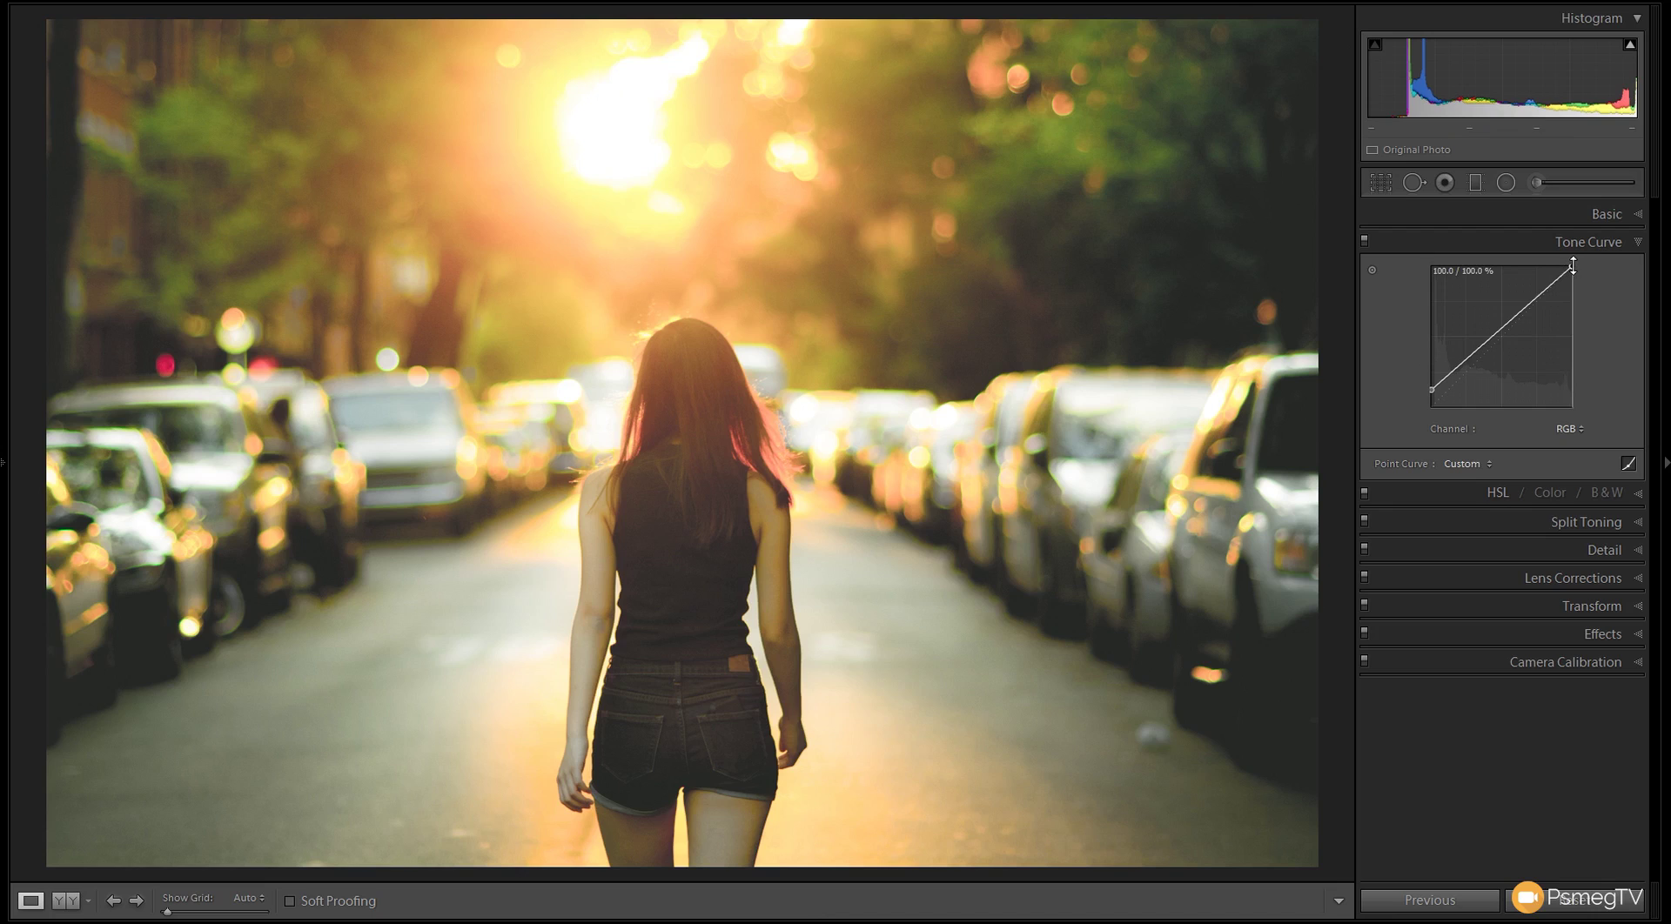
pyautogui.moveTo(1573, 266); pyautogui.dragTo(1572, 274)
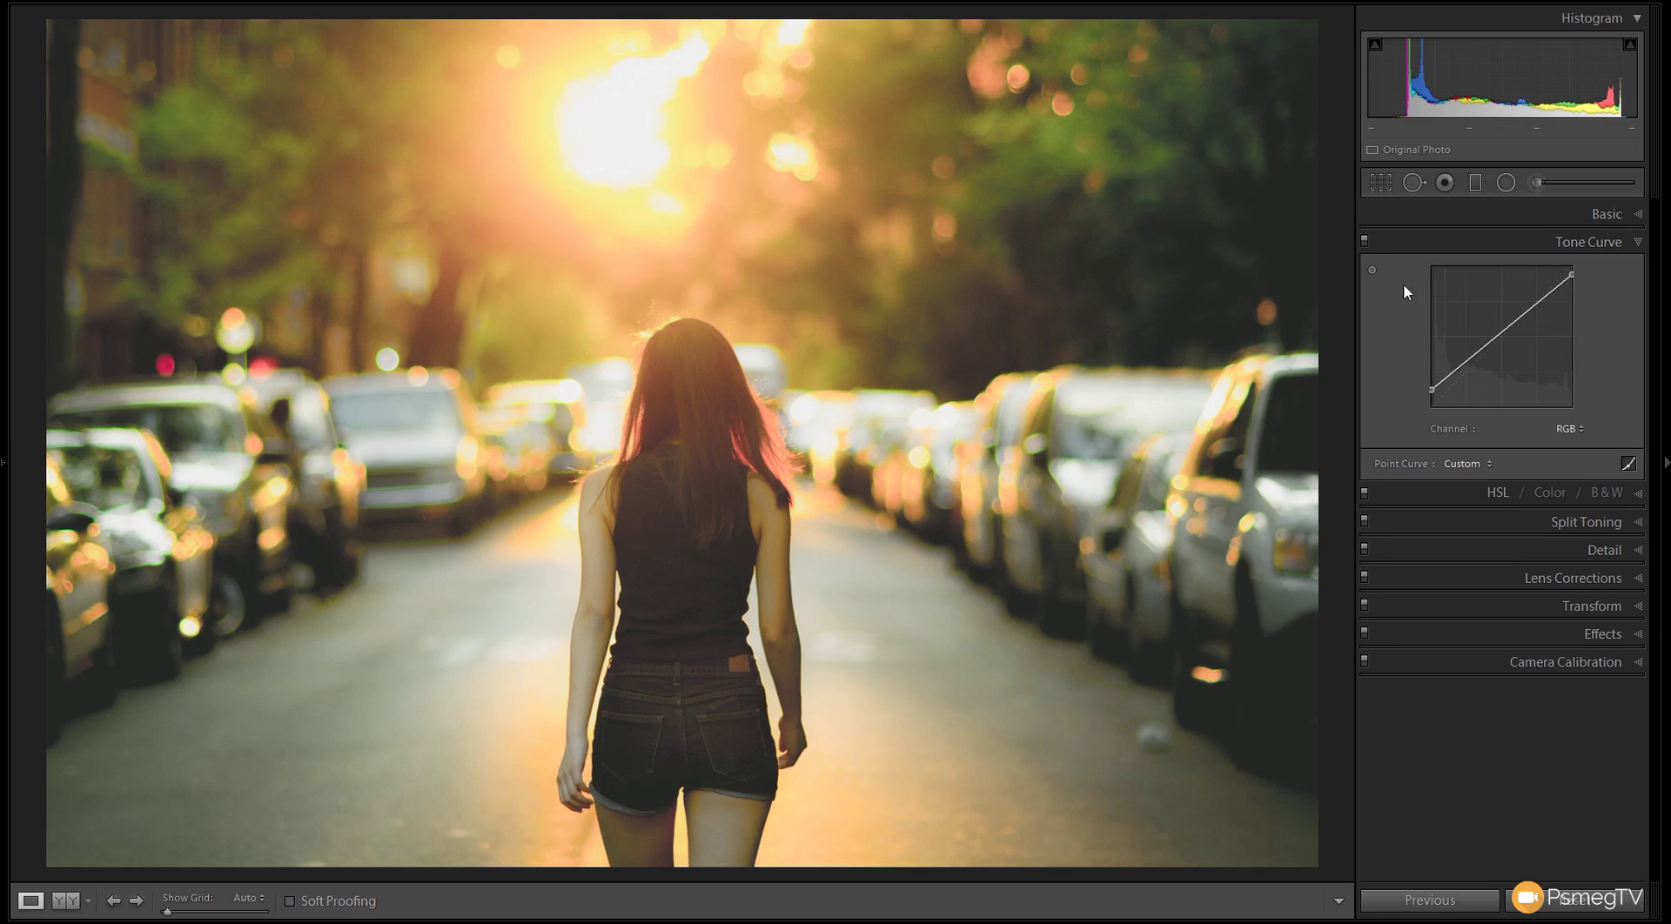
pyautogui.click(1364, 240)
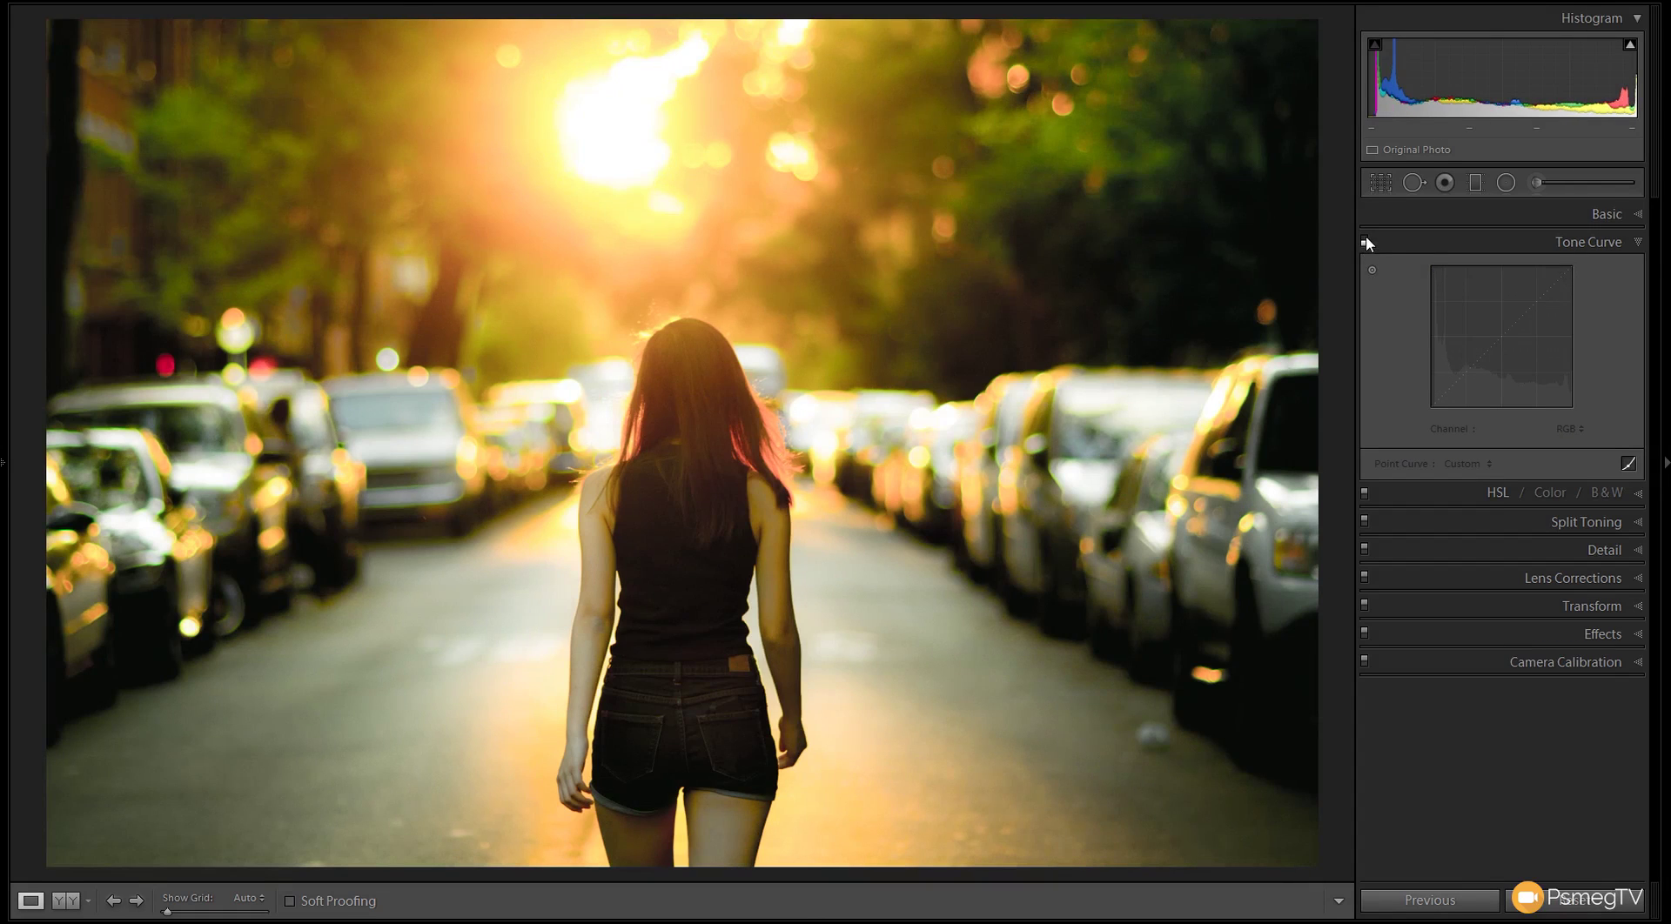
pyautogui.click(1364, 239)
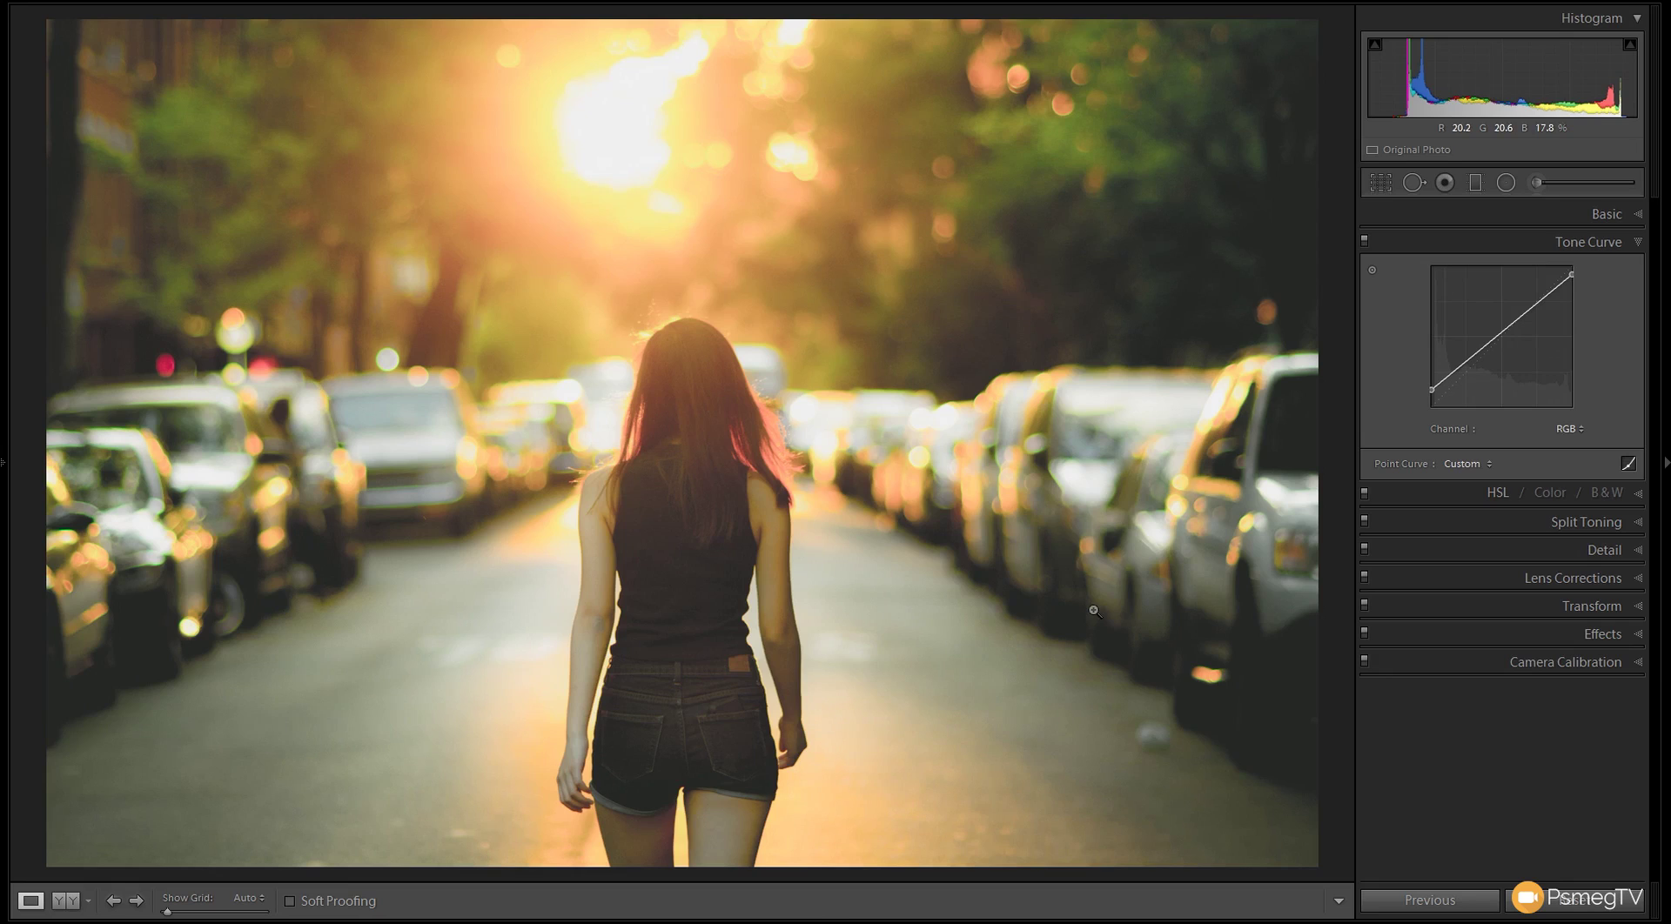
# Step: Set the HSL saturation of Red to −66, Orange to −42, Yellow to −44 and Green to −100
pyautogui.click(1488, 492)
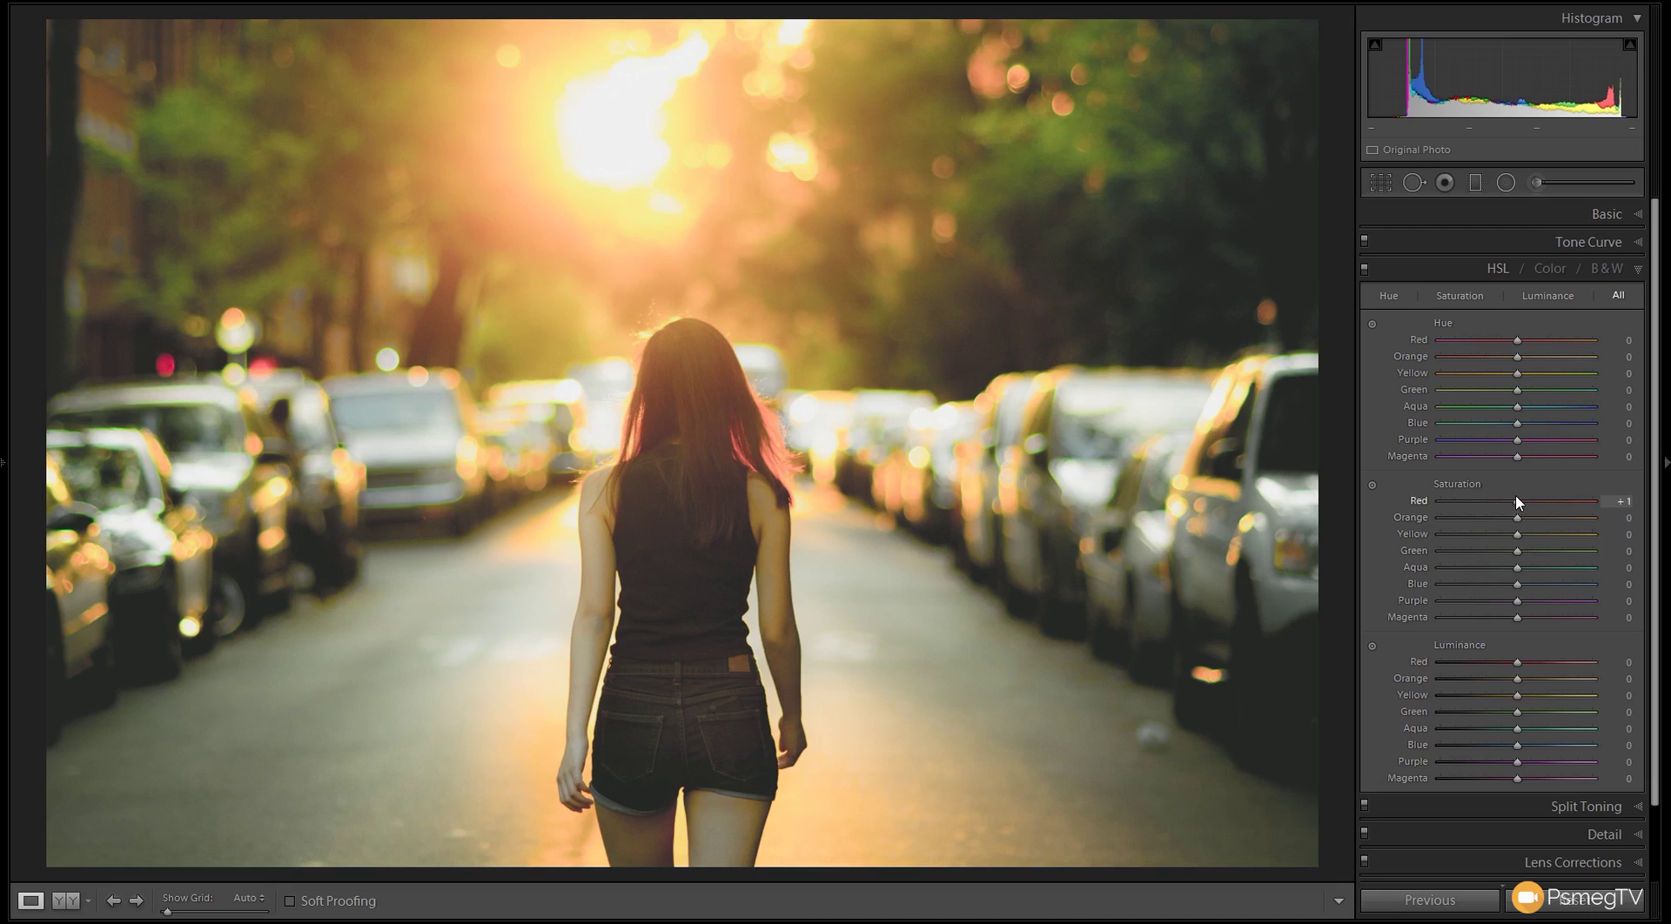
pyautogui.moveTo(1518, 505); pyautogui.dragTo(1492, 526)
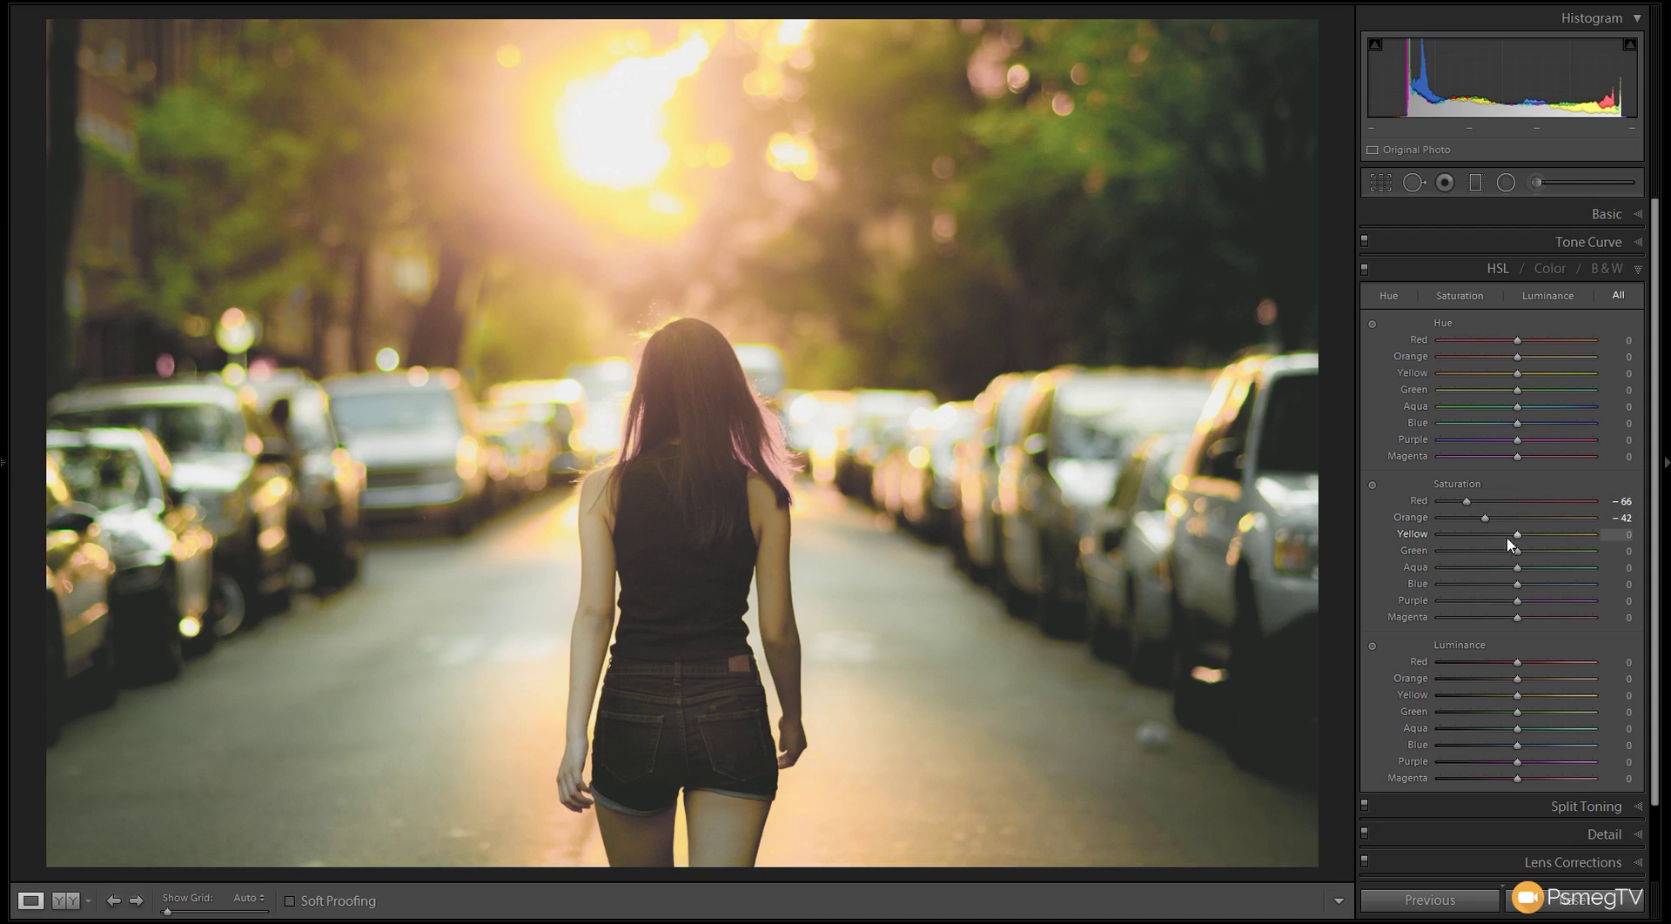
pyautogui.moveTo(1520, 534); pyautogui.dragTo(1487, 542)
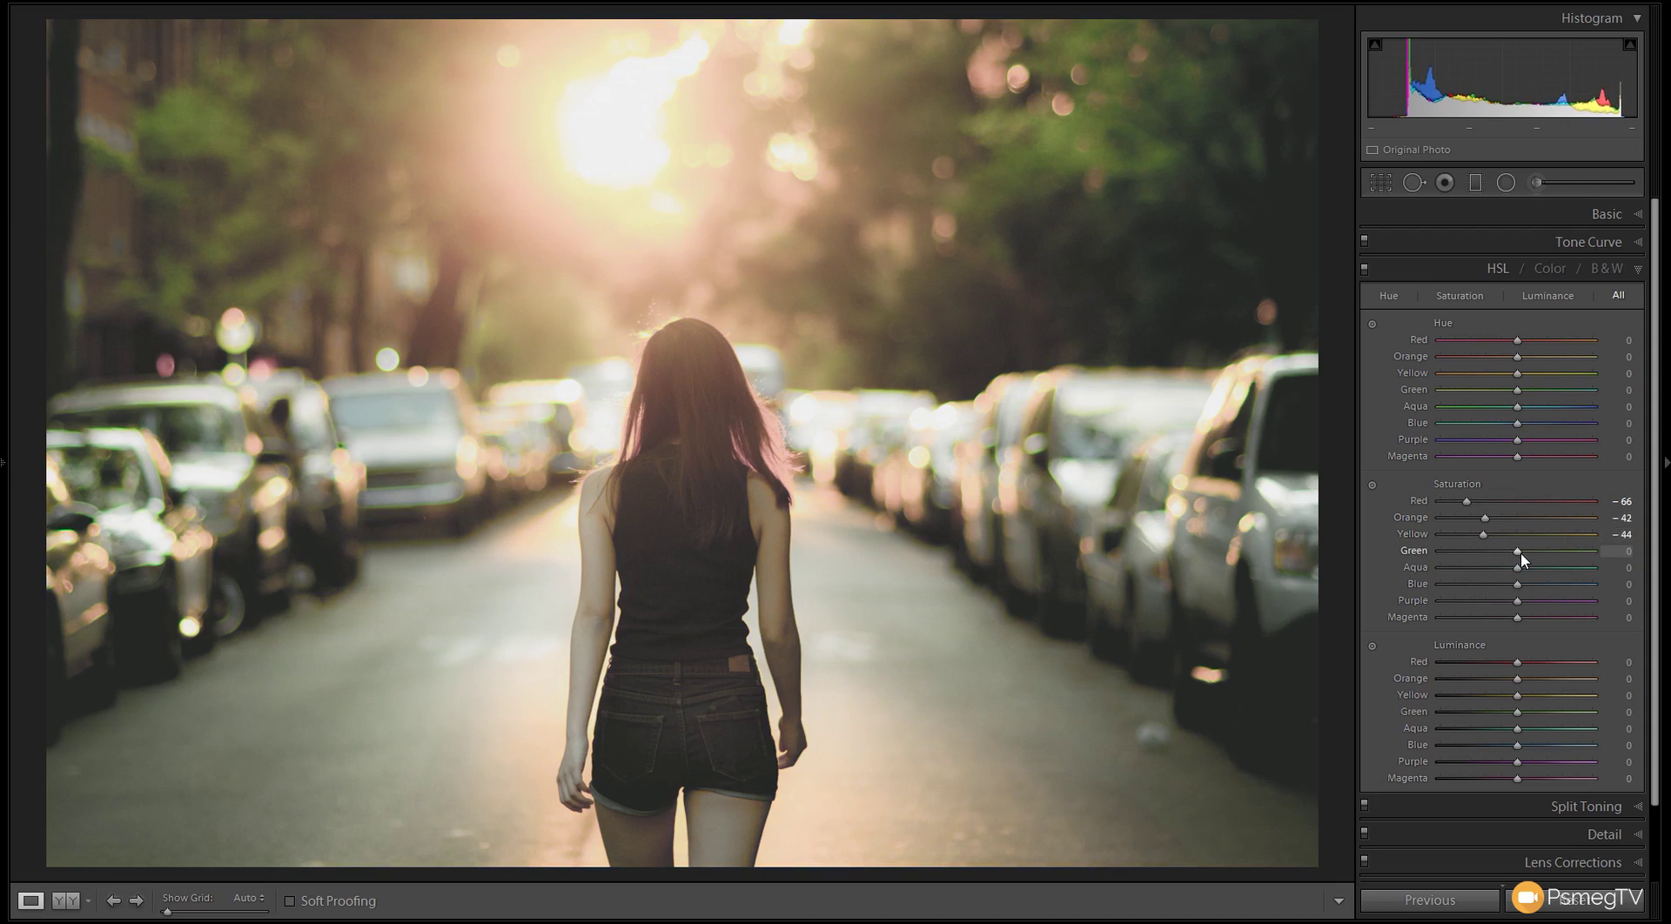
pyautogui.moveTo(1521, 551); pyautogui.dragTo(1427, 562)
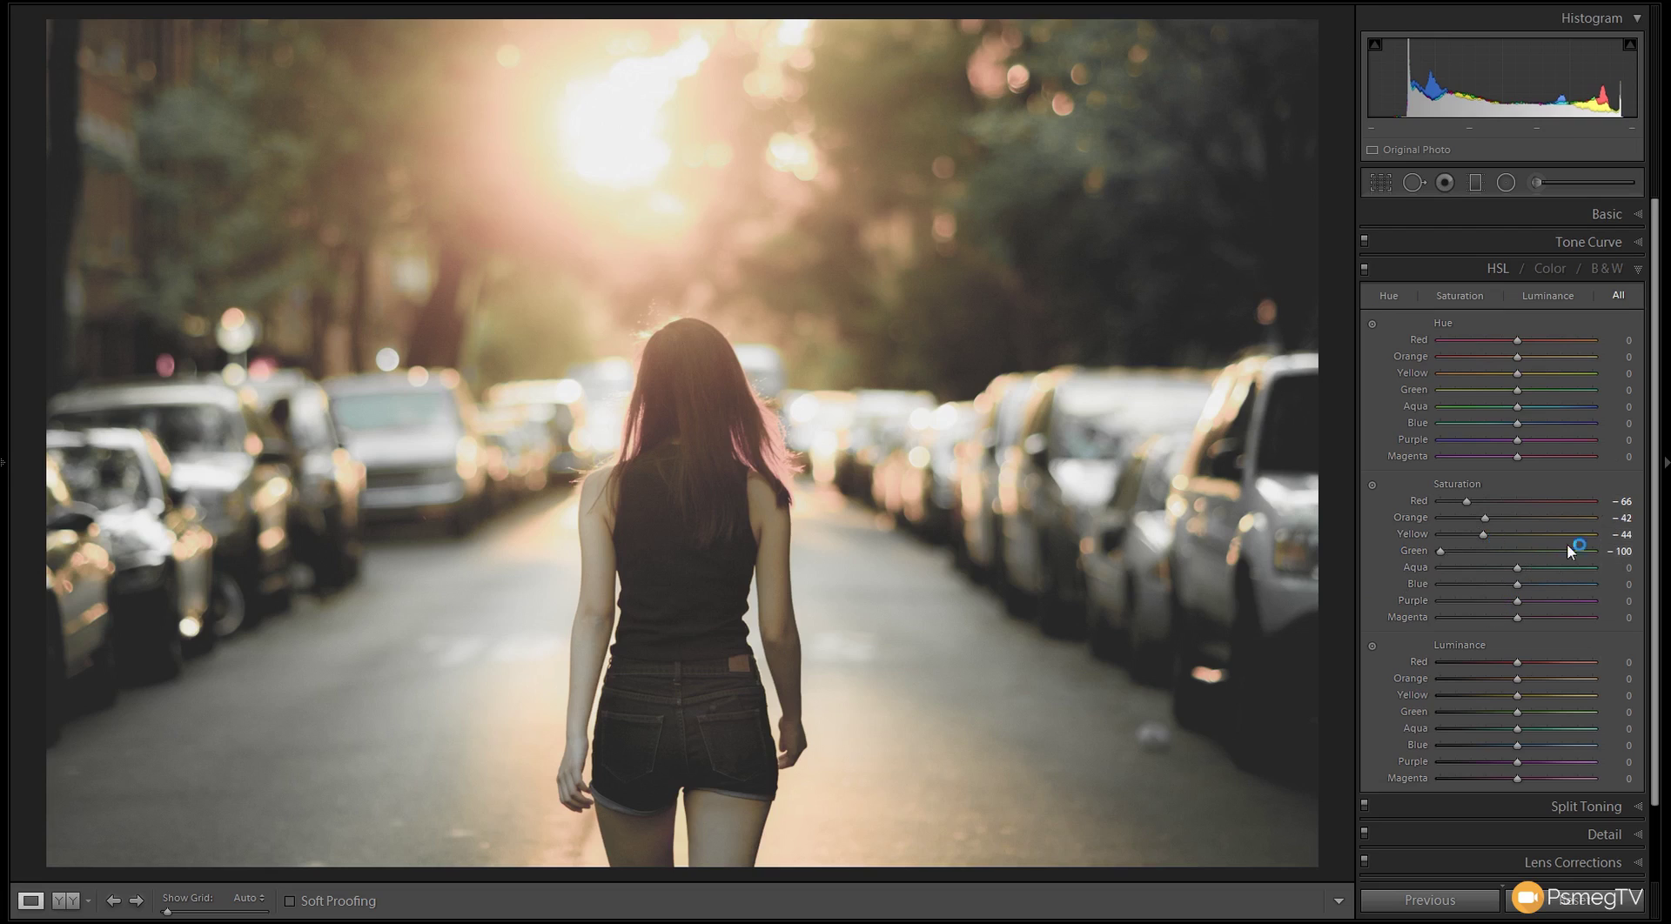
pyautogui.click(1639, 270)
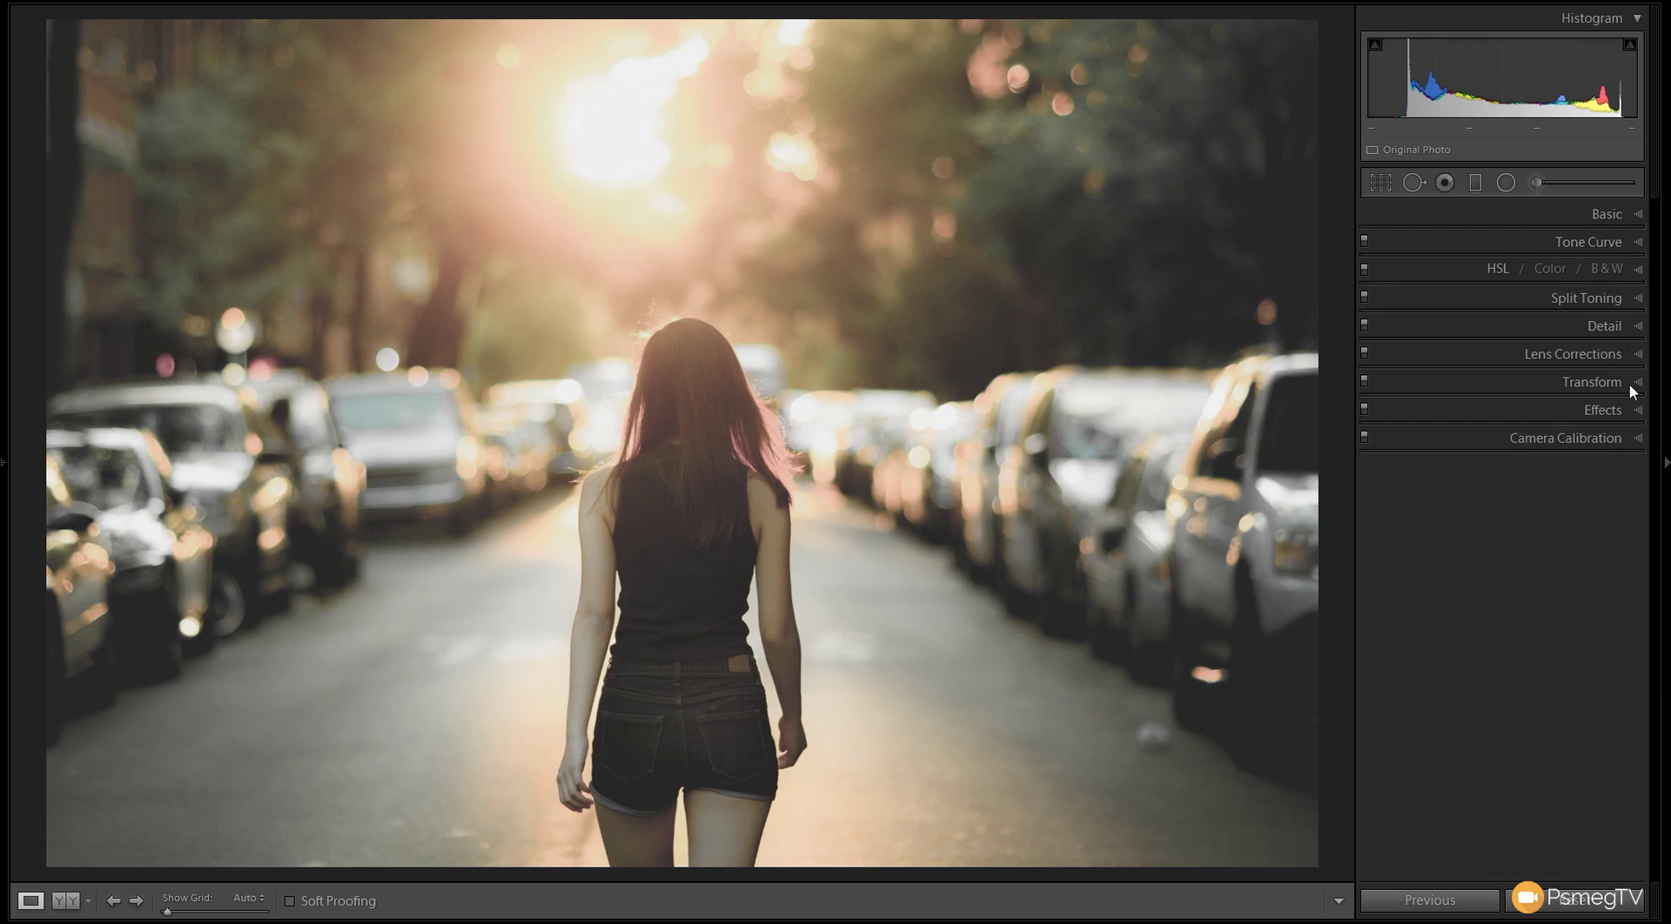
# Step: Split-tone the highlights with Hue 62 and Saturation 12
pyautogui.click(1640, 299)
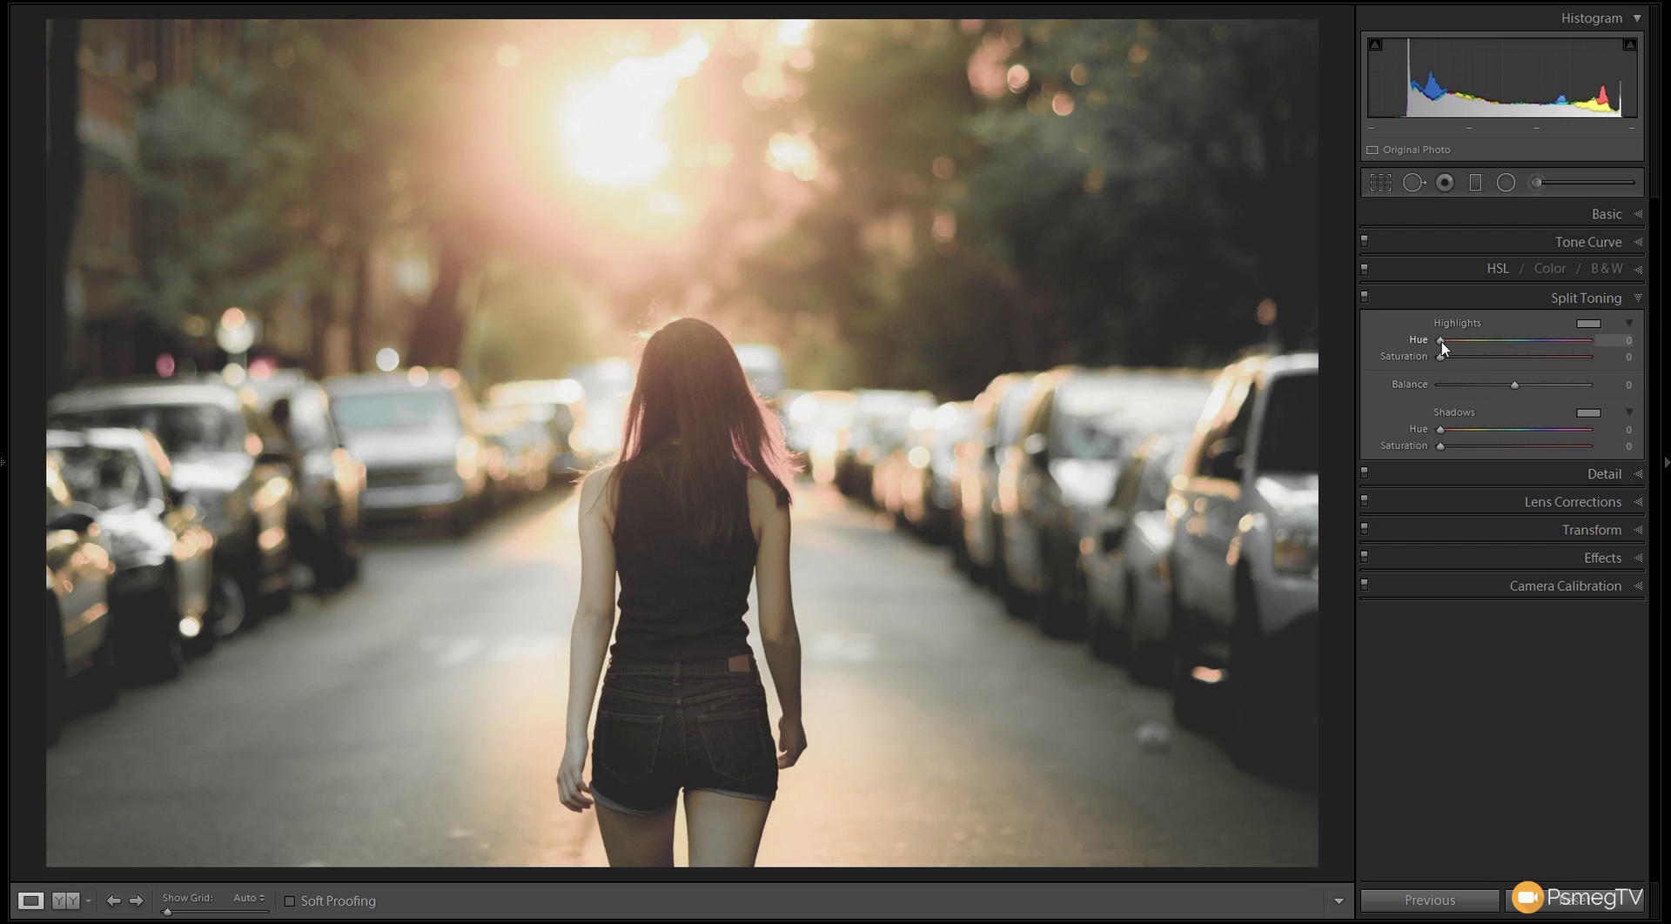
pyautogui.moveTo(1442, 345); pyautogui.dragTo(1468, 344)
pyautogui.moveTo(1441, 357); pyautogui.dragTo(1459, 358)
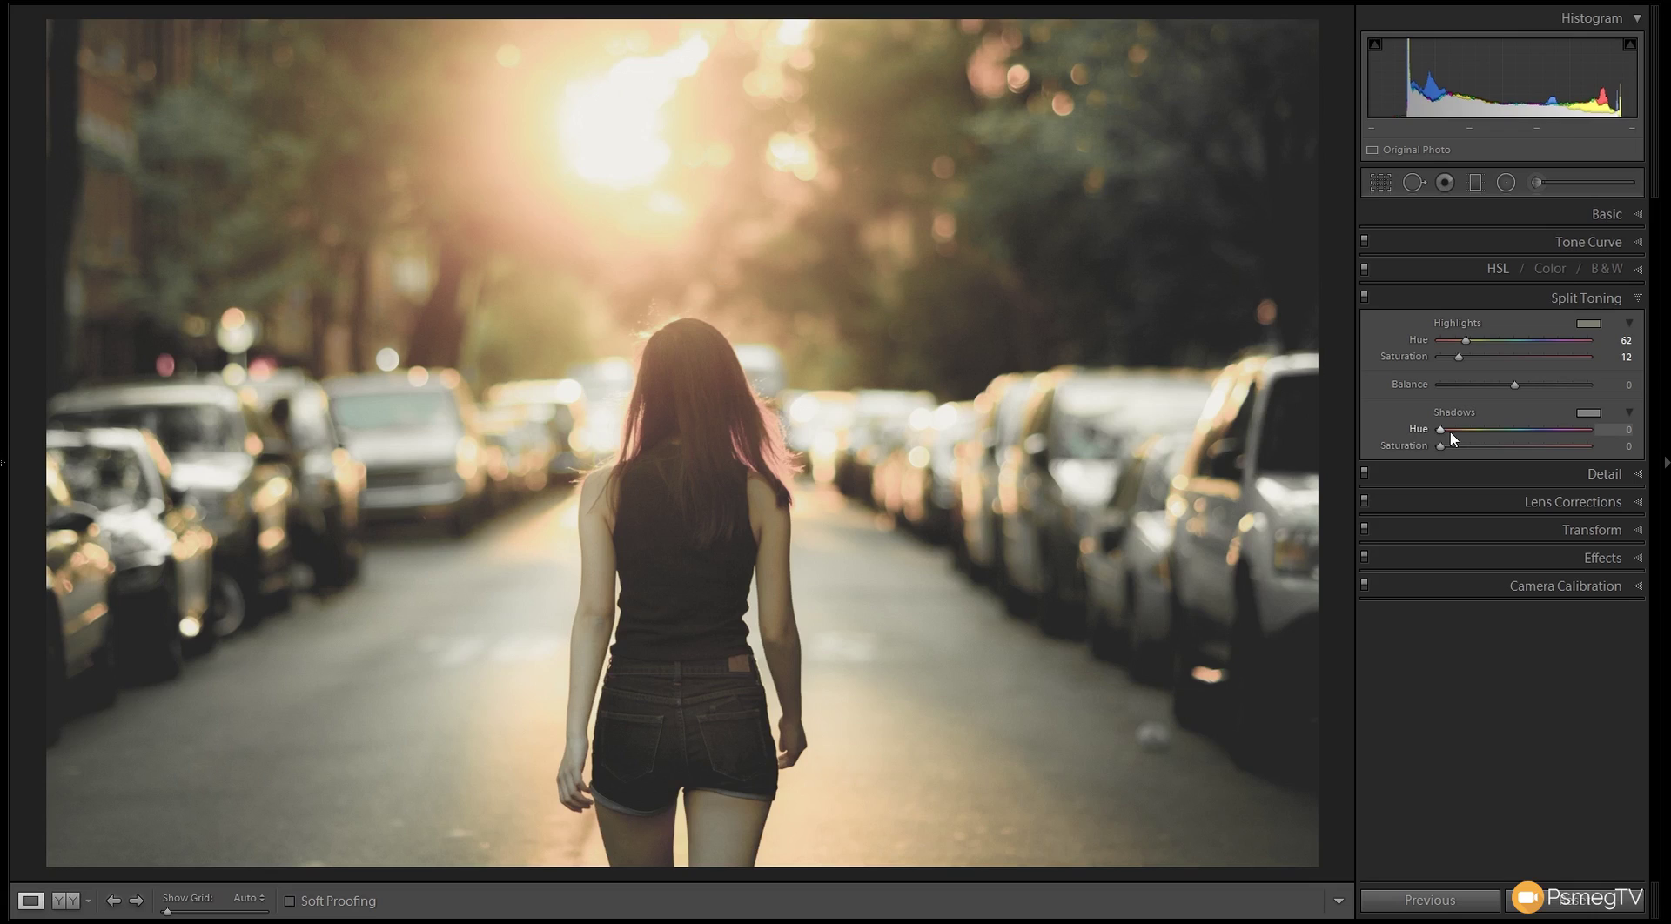
# Step: Split-tone the shadows with Hue 211 and Saturation 10, and compare the photo without split toning
pyautogui.moveTo(1441, 431); pyautogui.dragTo(1531, 431)
pyautogui.moveTo(1442, 448); pyautogui.dragTo(1460, 453)
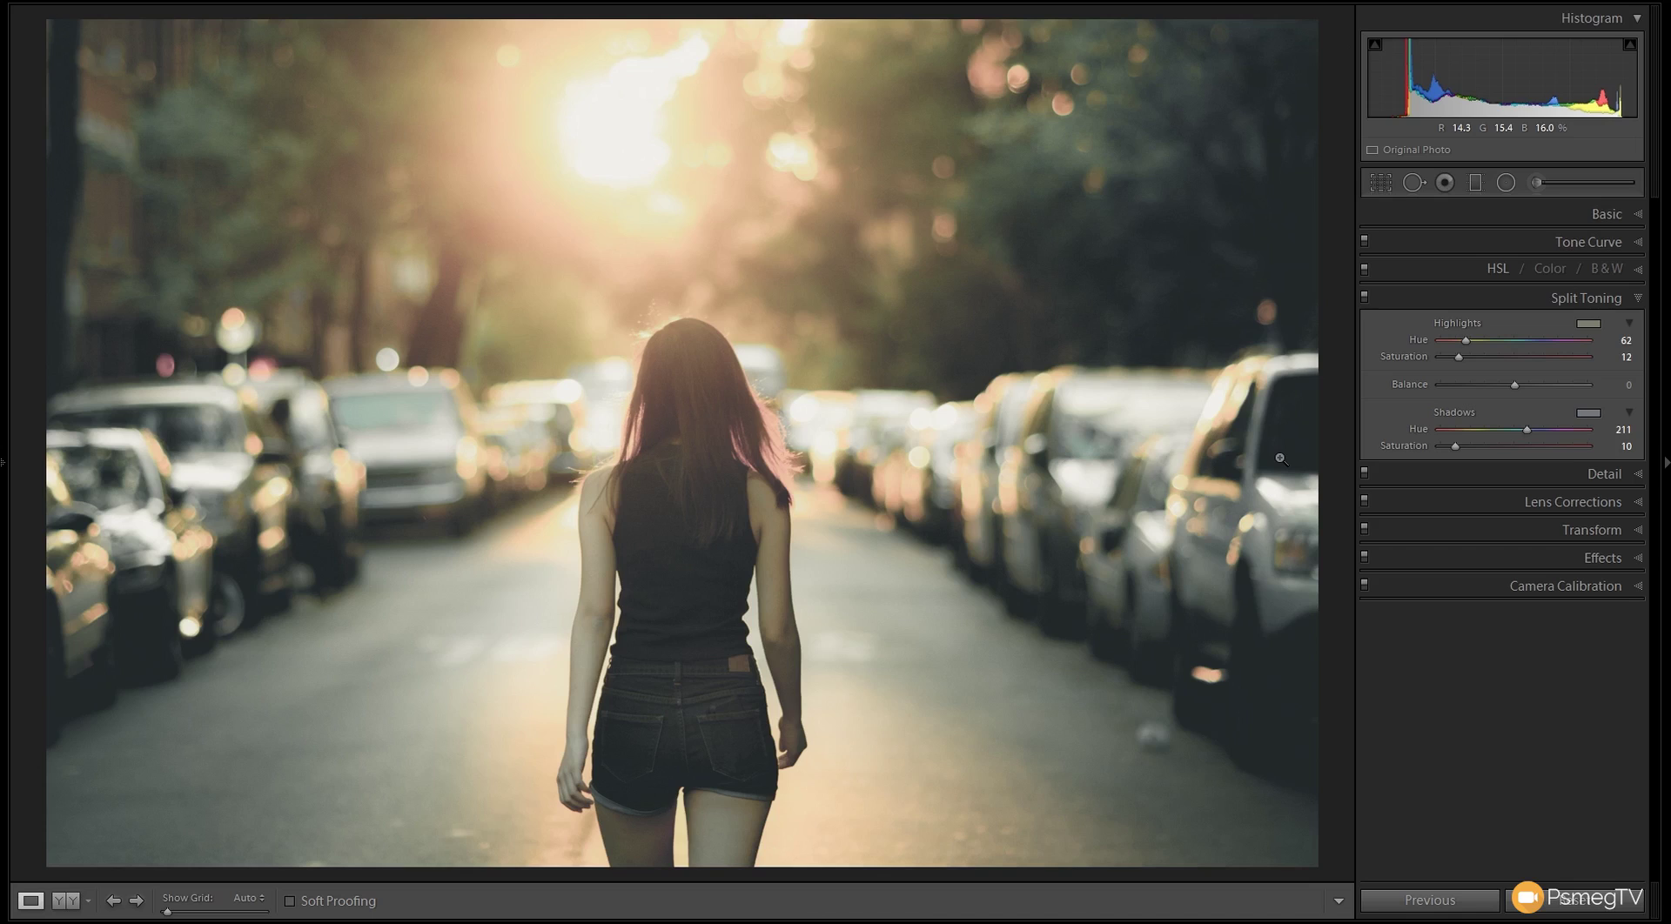
pyautogui.click(1365, 299)
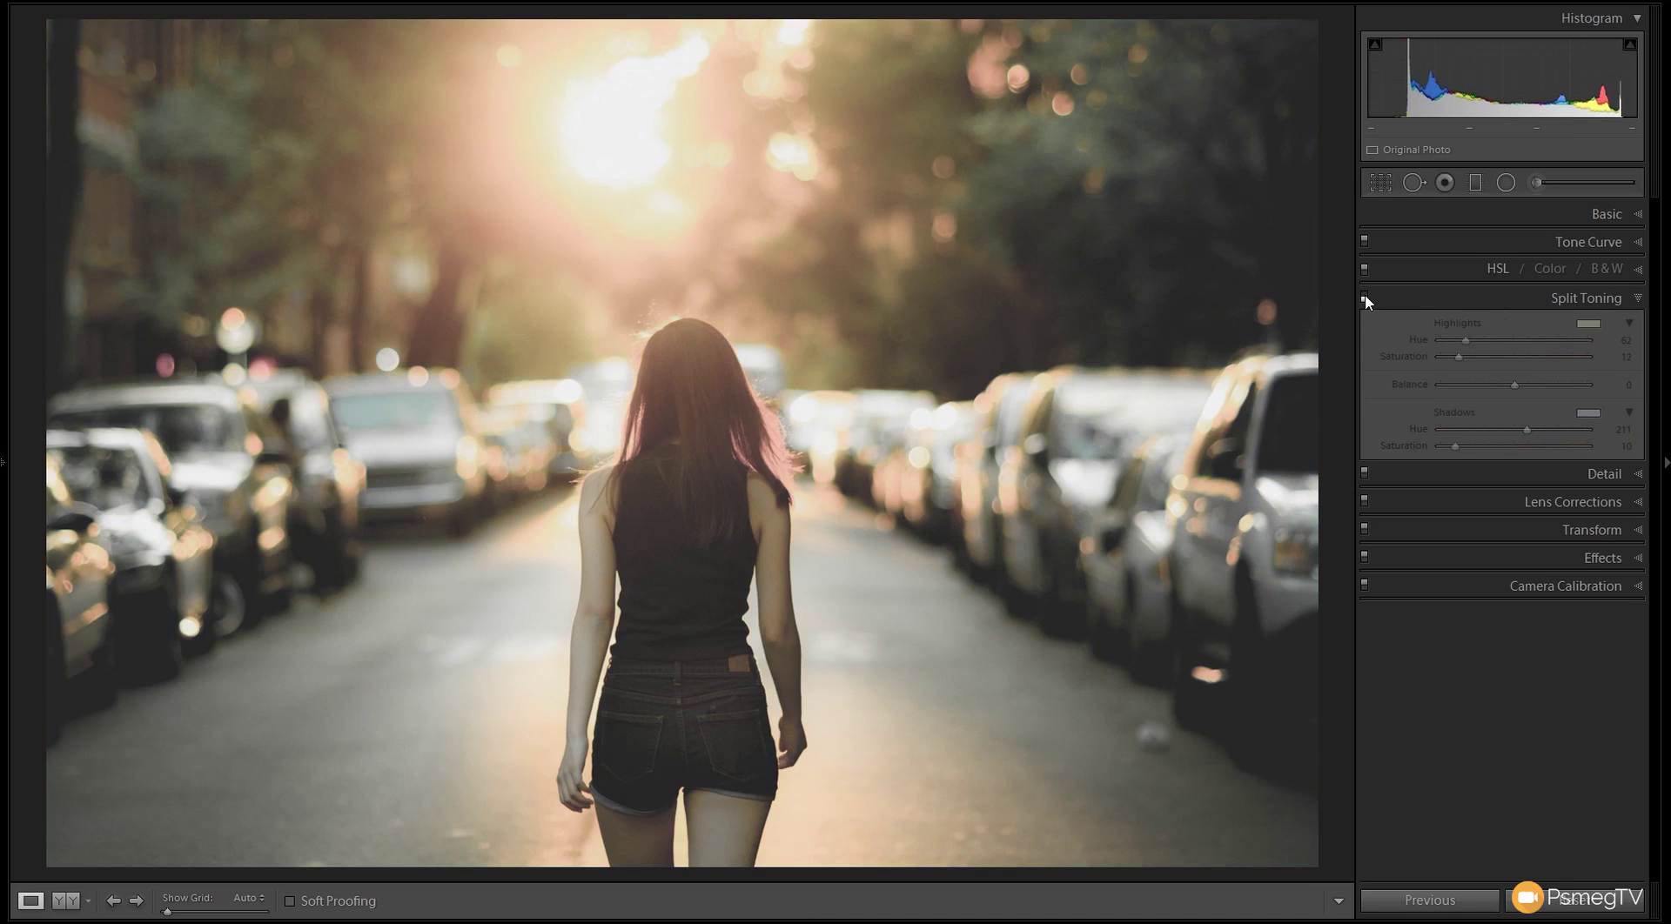
pyautogui.click(1365, 299)
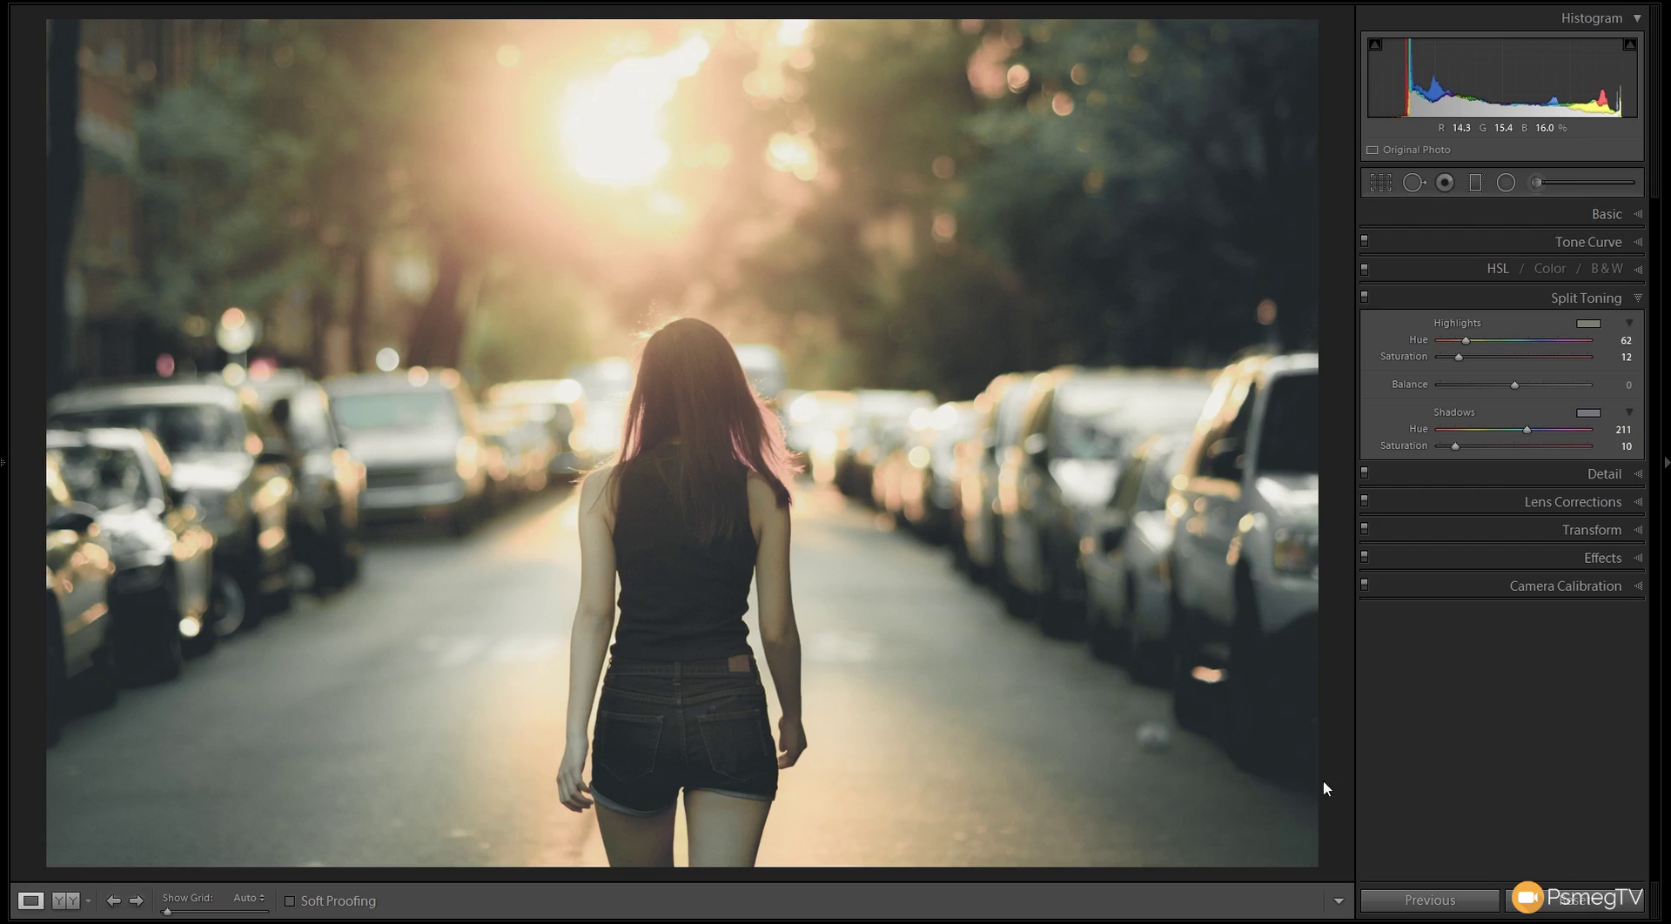
# Step: Set the Dehaze amount to +61 and compare the photo with the effects switched off
pyautogui.click(1640, 557)
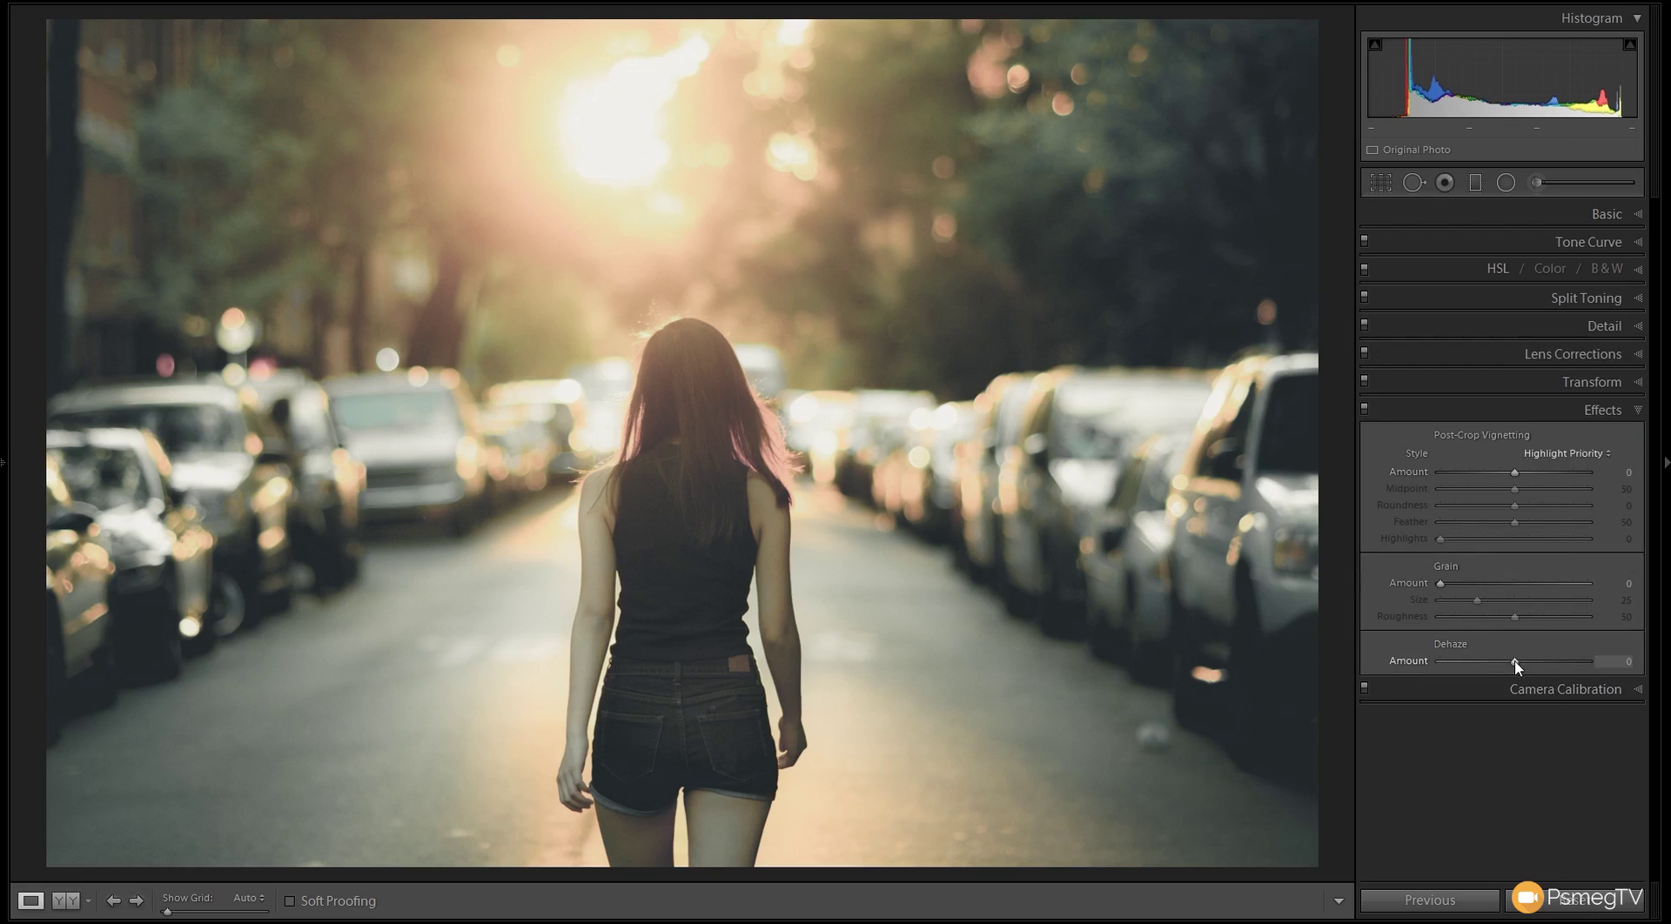
pyautogui.moveTo(1515, 662); pyautogui.dragTo(1560, 666)
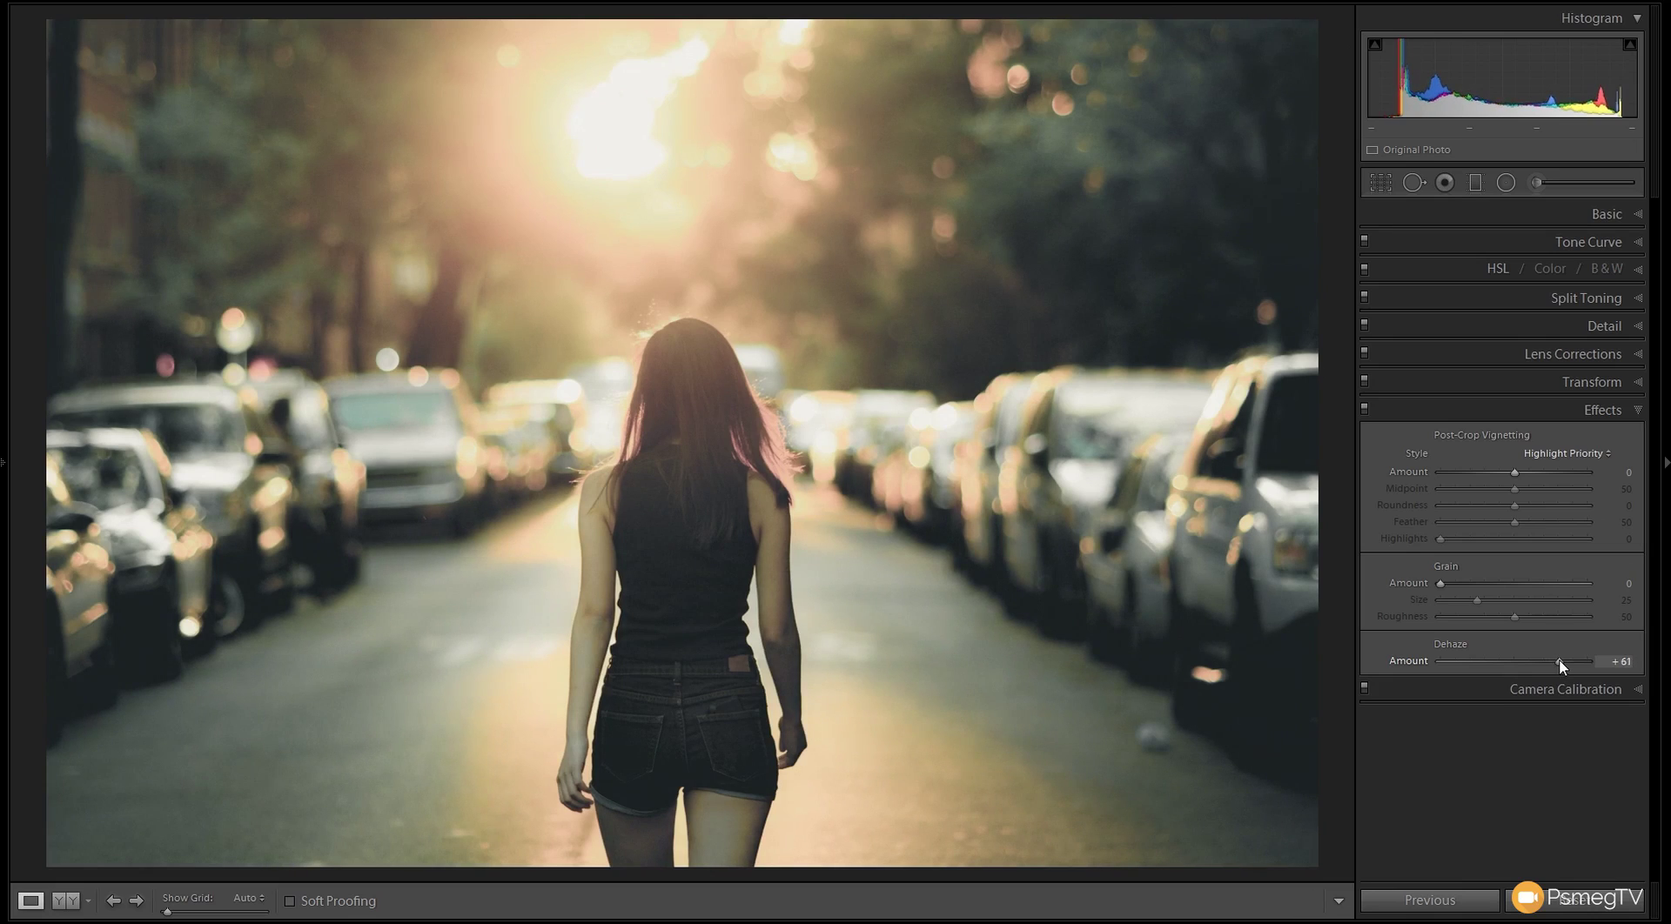
pyautogui.click(1363, 410)
pyautogui.click(1364, 410)
# Step: Set the post-crop vignetting amount to −21 and show the photo in a side-by-side before and after view
pyautogui.moveTo(1516, 473); pyautogui.dragTo(1501, 475)
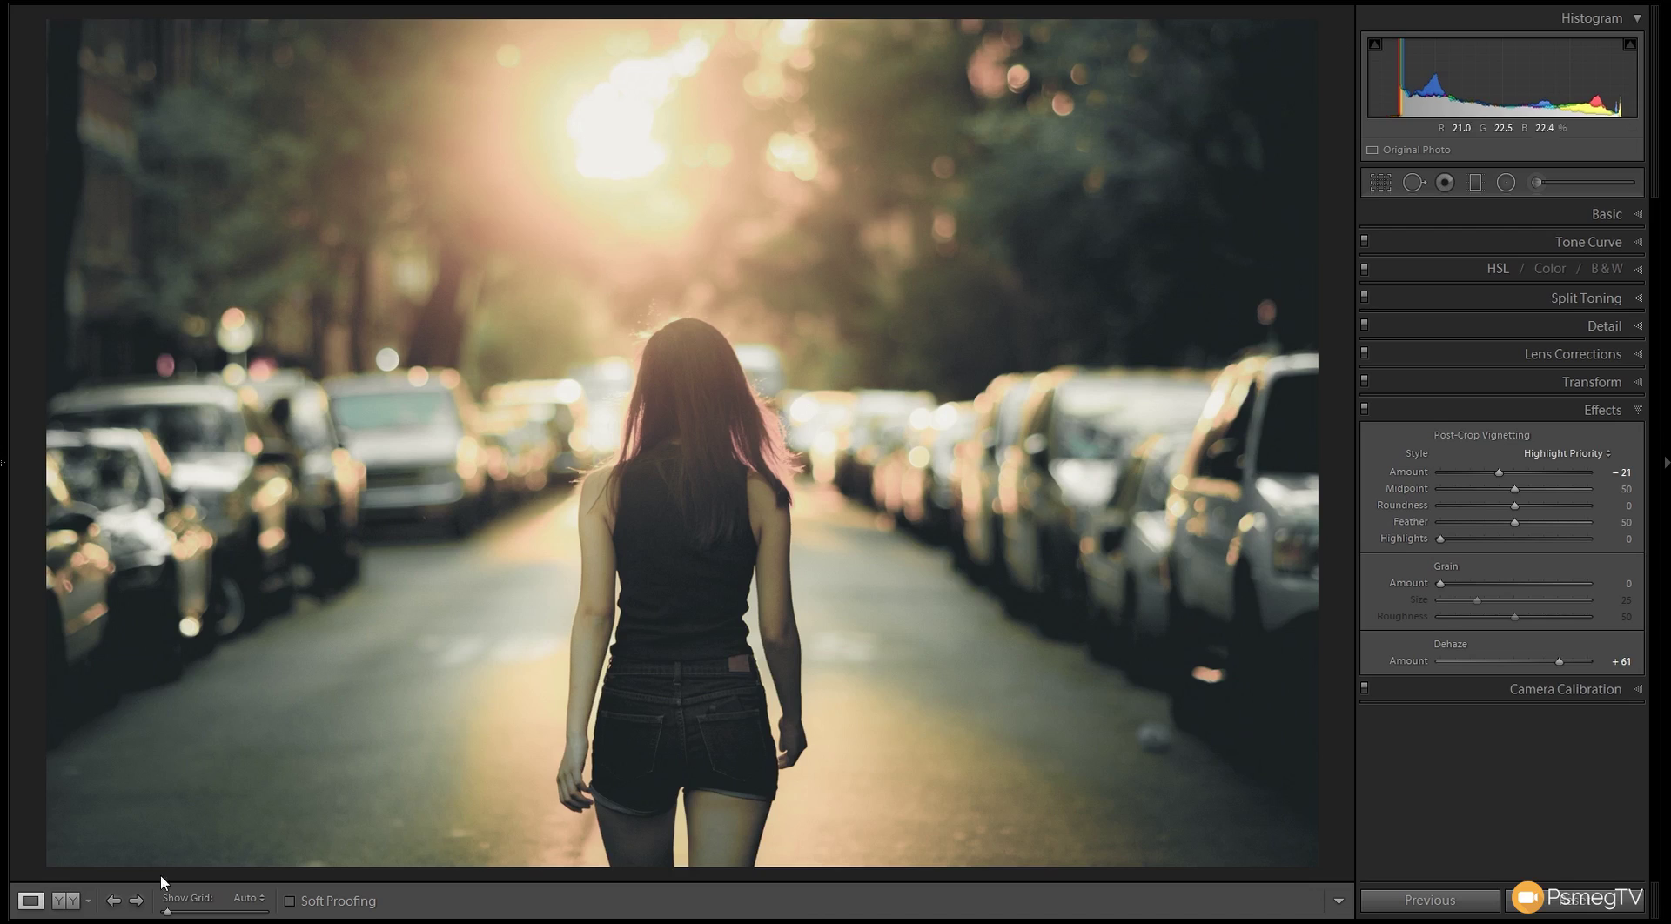
pyautogui.click(63, 902)
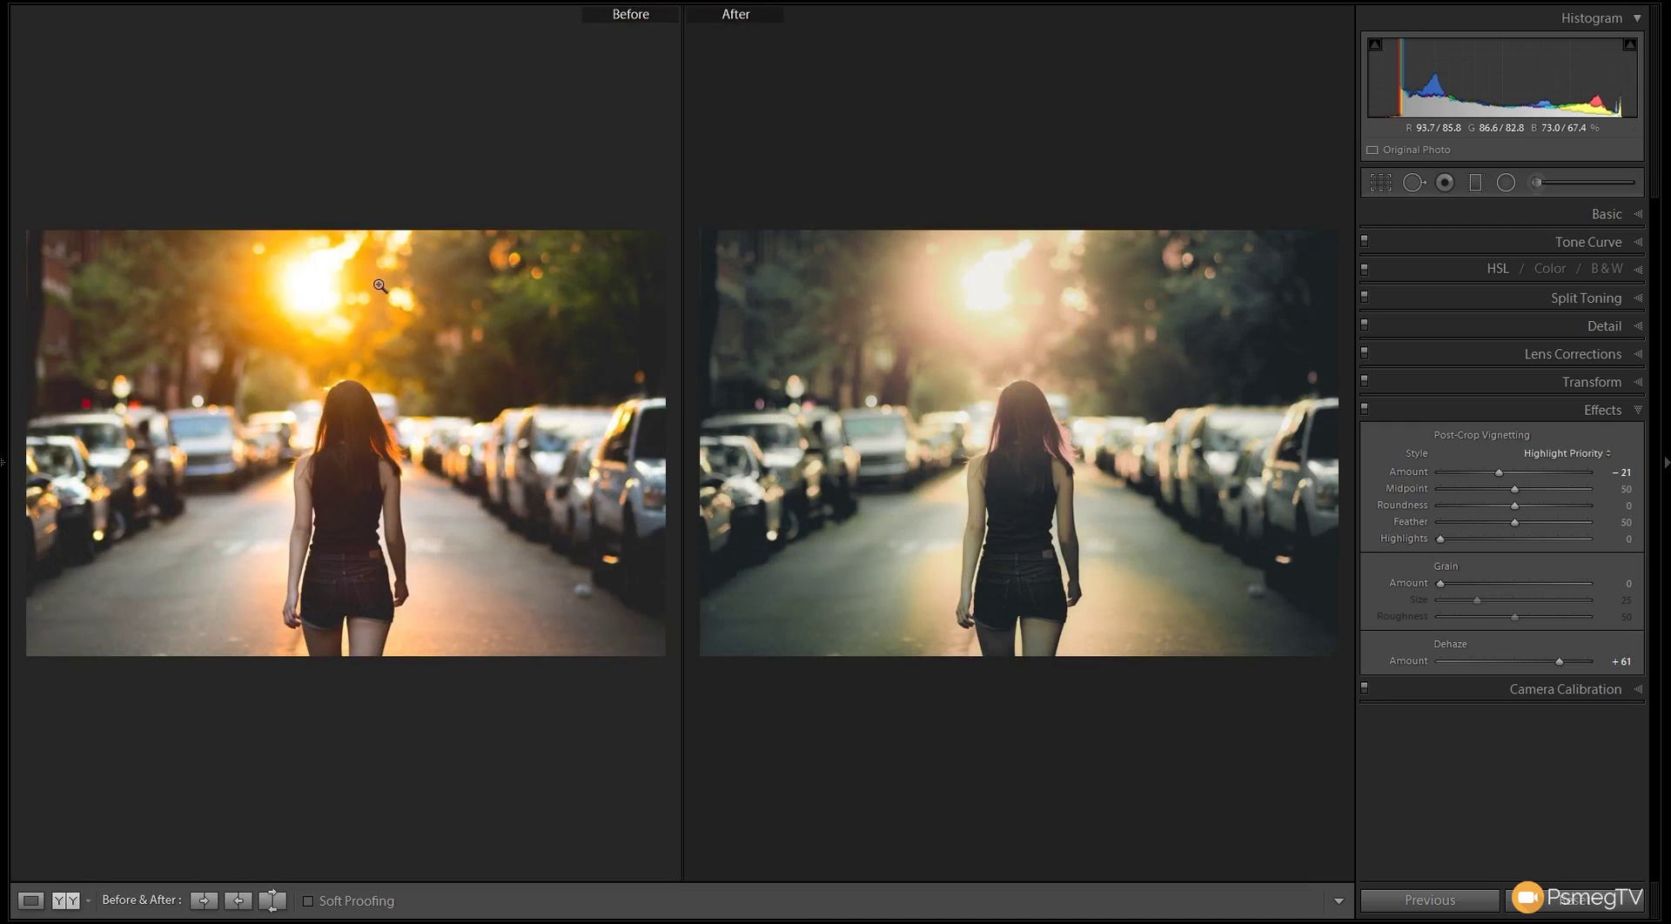